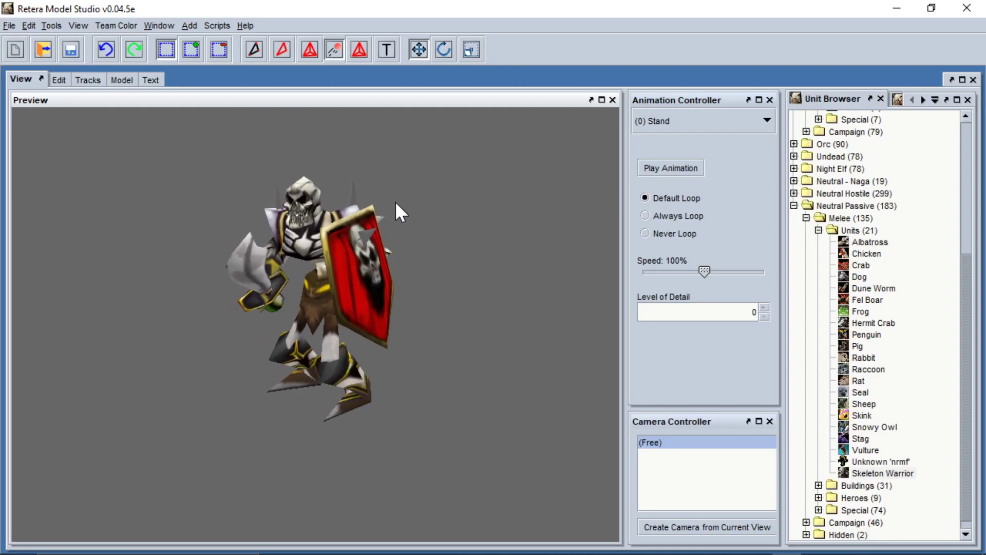
# Inspect the skeleton from the front and preview its Stand Victory and Stand animations.
pyautogui.scroll(3, 391, 199)
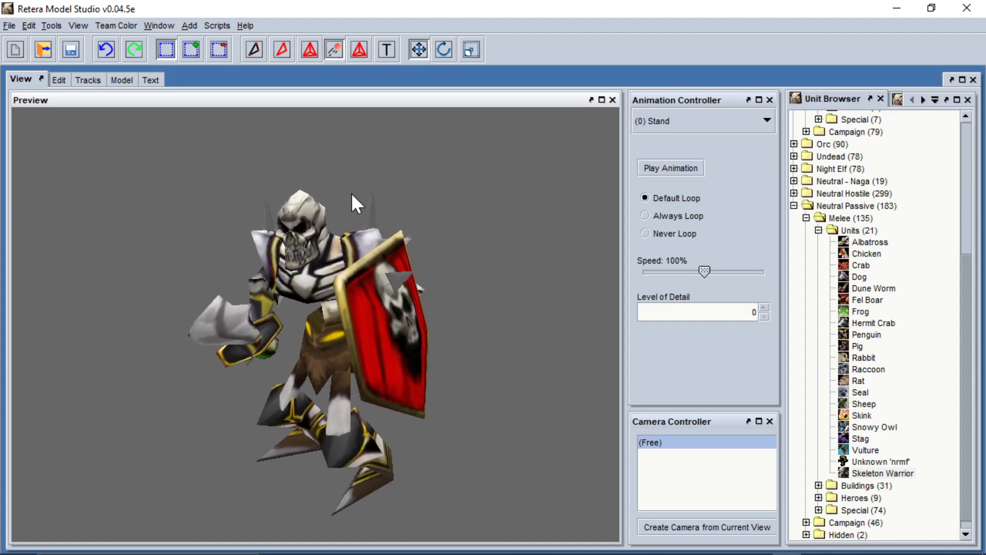
pyautogui.moveTo(322, 192); pyautogui.dragTo(429, 181)
pyautogui.moveTo(350, 186); pyautogui.dragTo(495, 185, button='middle')
pyautogui.click(668, 121)
pyautogui.scroll(-1, 692, 159)
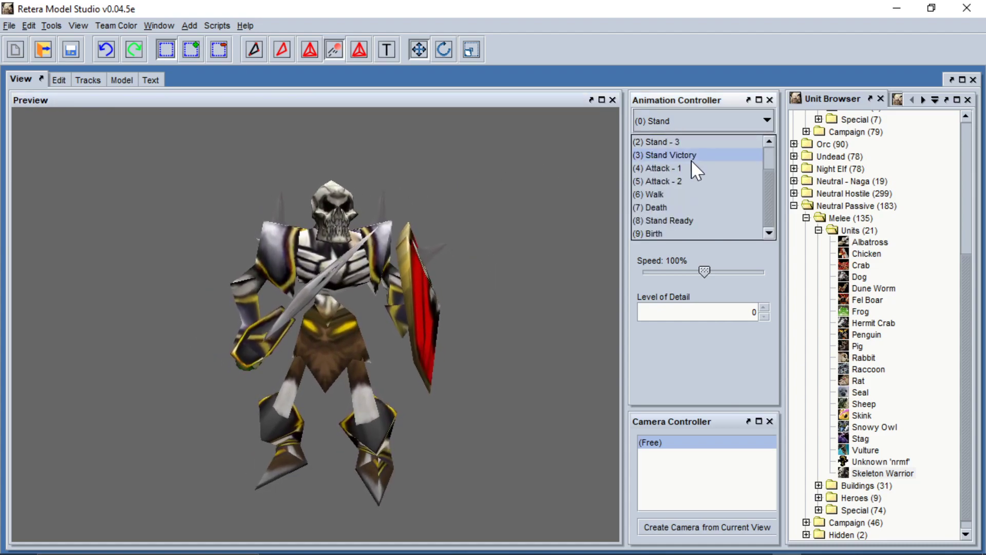
pyautogui.scroll(1, 697, 222)
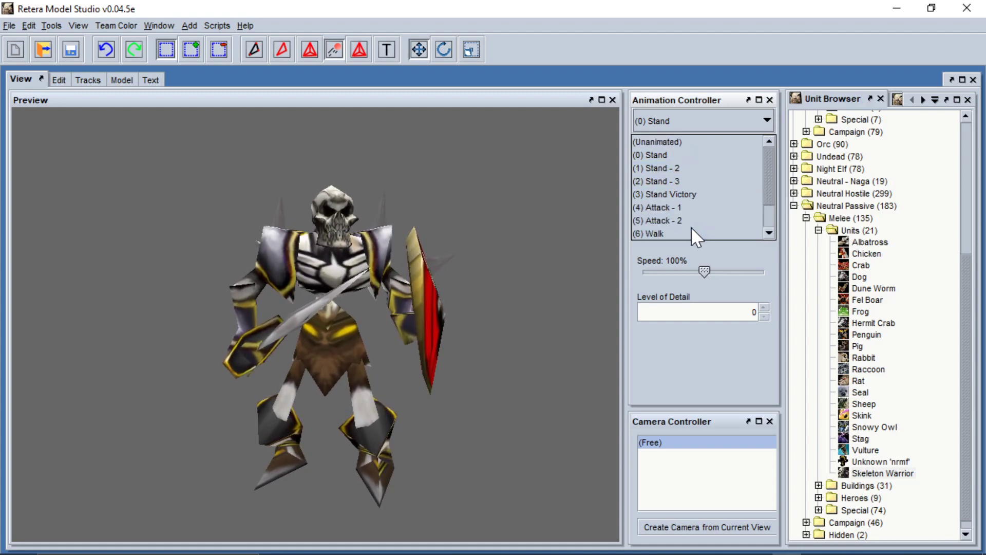
pyautogui.scroll(-1, 678, 156)
pyautogui.click(678, 156)
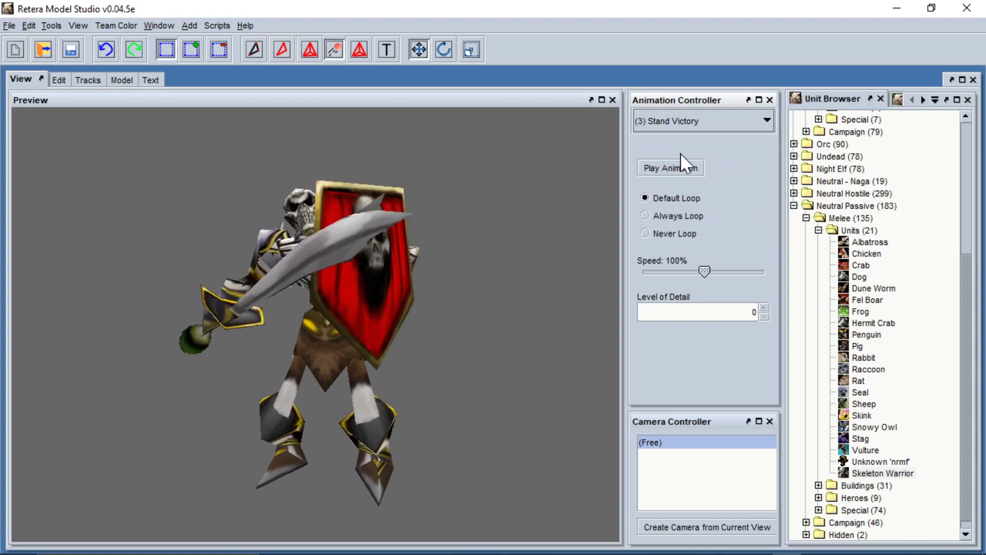
pyautogui.click(689, 123)
pyautogui.scroll(1, 685, 158)
pyautogui.click(670, 152)
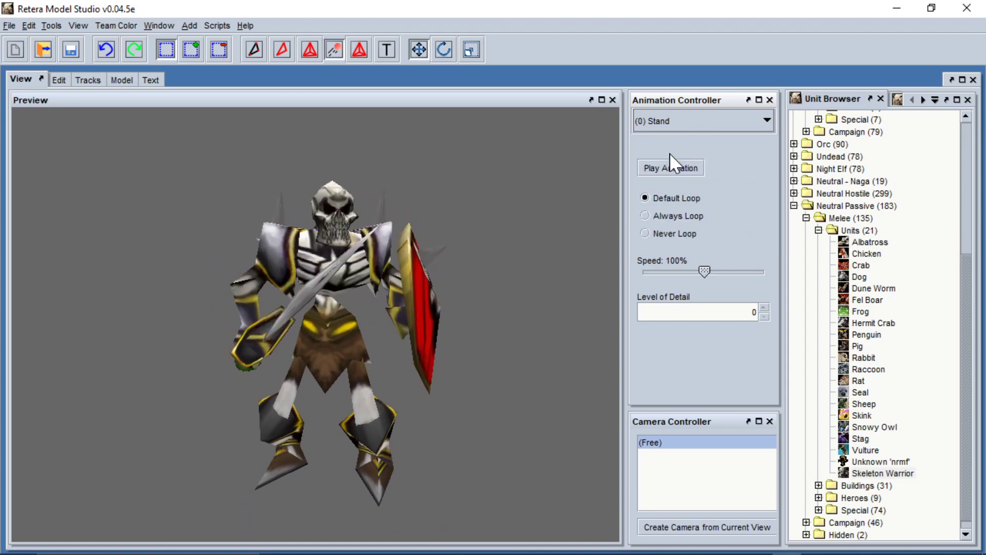
# Duplicate the Stand animation under the name Portrait.
pyautogui.click(60, 80)
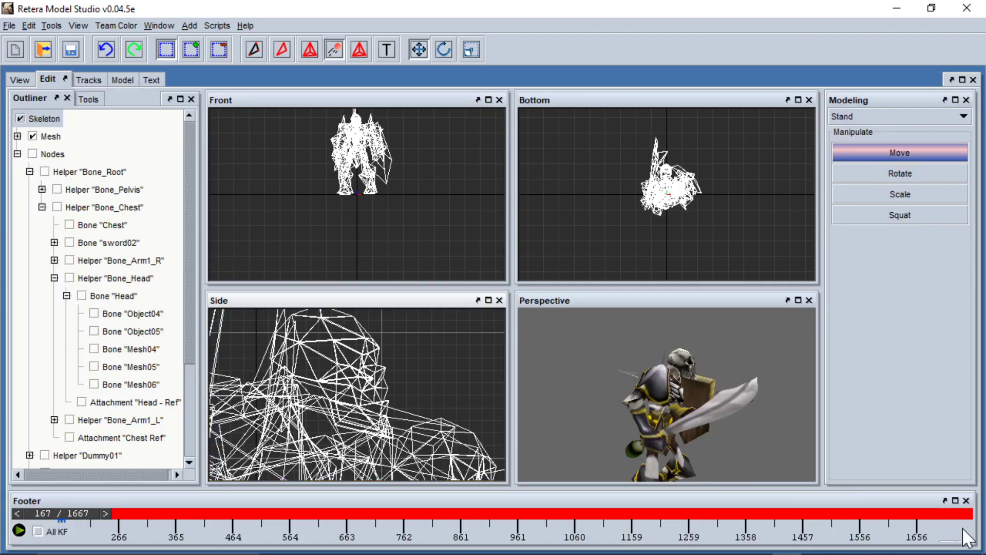
pyautogui.moveTo(912, 488); pyautogui.dragTo(905, 466)
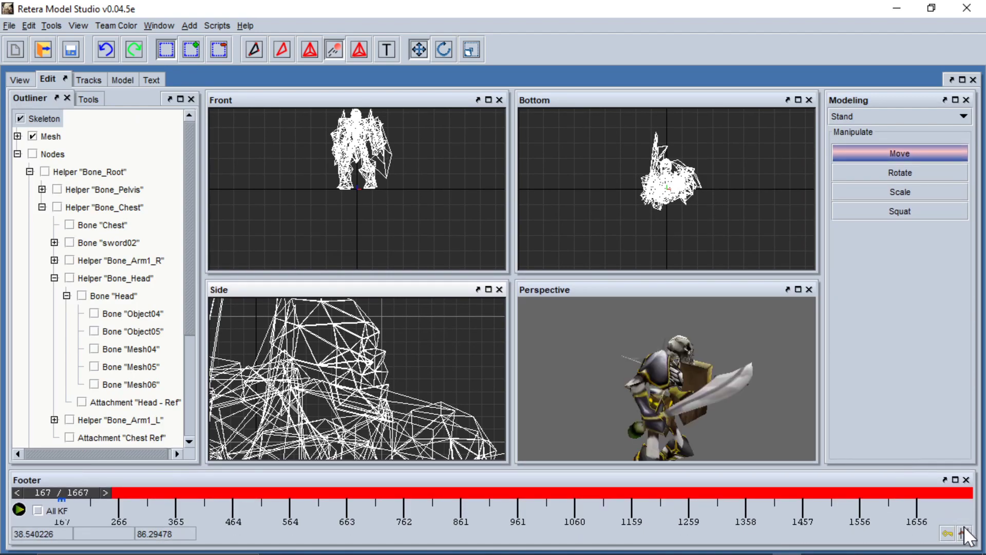
pyautogui.click(965, 533)
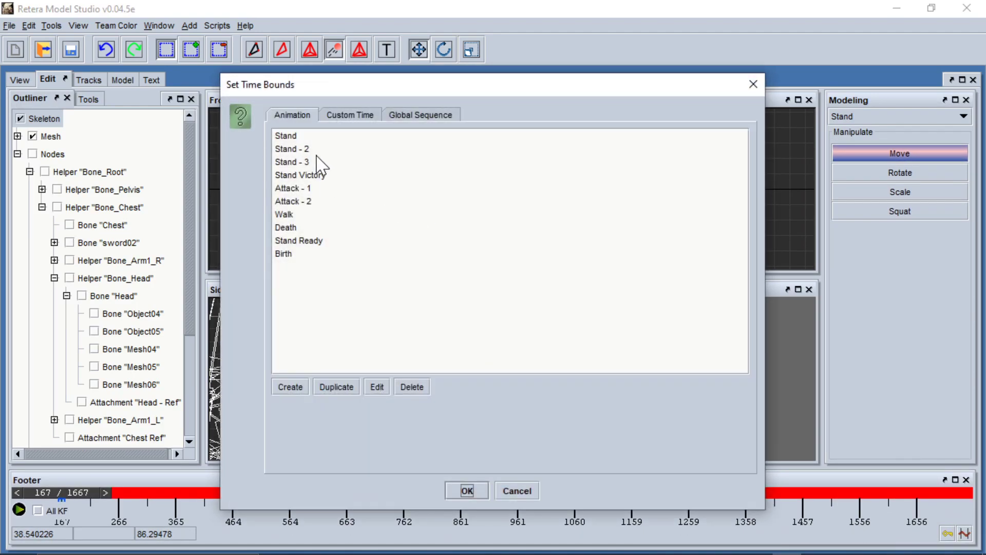
pyautogui.click(337, 386)
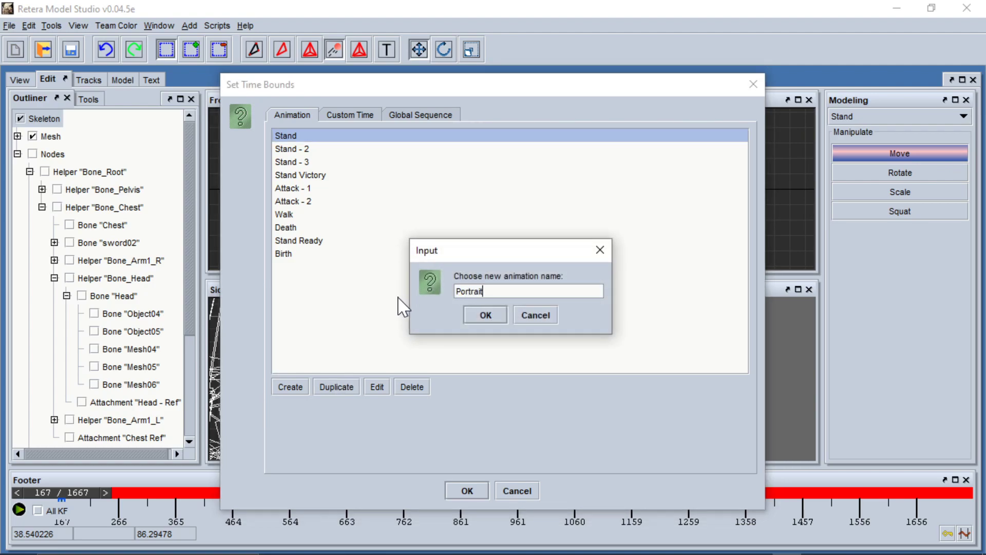
pyautogui.click(485, 315)
pyautogui.click(467, 493)
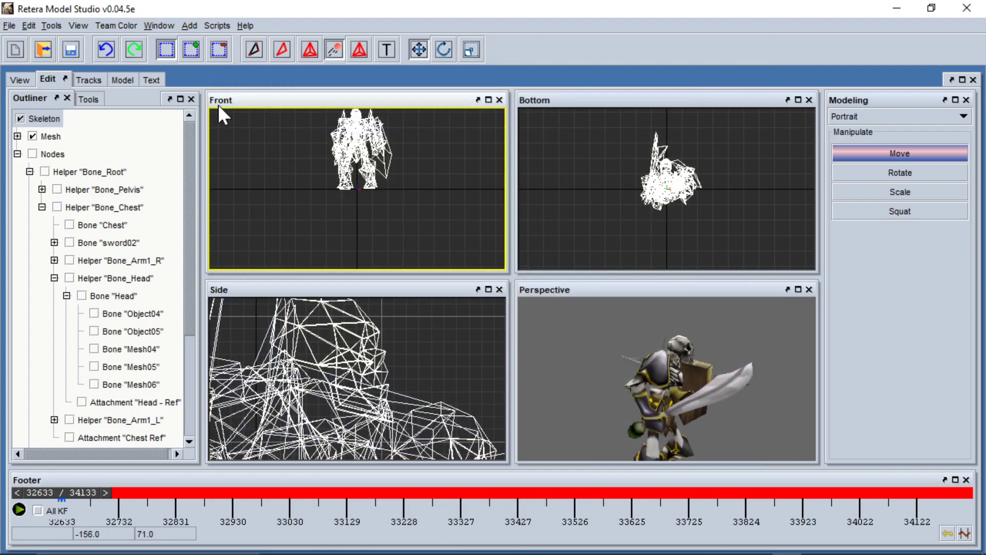
# Compare the duplicated Portrait animation with the original Stand animation in the model preview.
pyautogui.click(31, 80)
pyautogui.click(683, 122)
pyautogui.scroll(-2, 660, 227)
pyautogui.click(660, 232)
pyautogui.click(705, 119)
pyautogui.scroll(2, 668, 160)
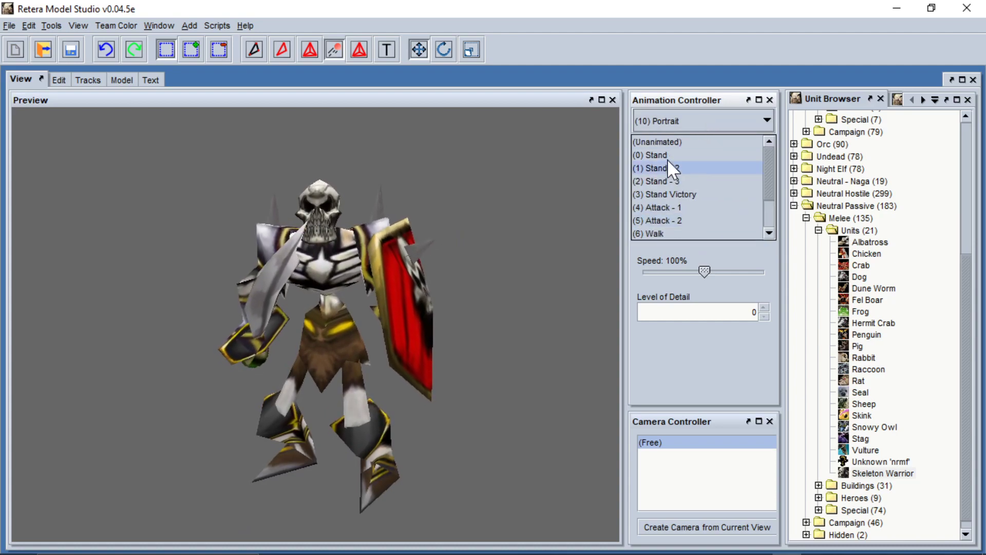
pyautogui.click(666, 157)
pyautogui.click(673, 123)
pyautogui.scroll(-2, 678, 204)
pyautogui.click(663, 233)
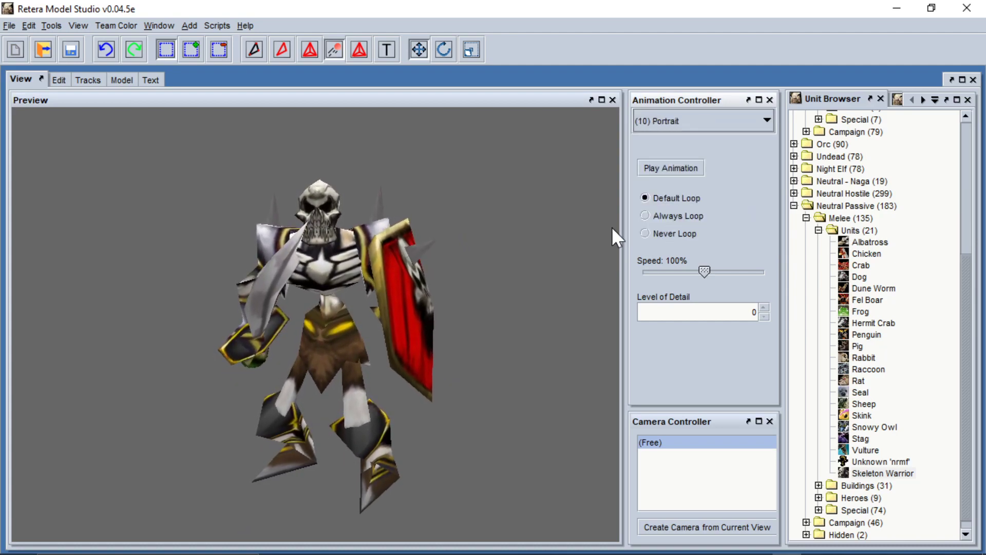
pyautogui.click(694, 121)
pyautogui.scroll(2, 670, 152)
pyautogui.click(663, 155)
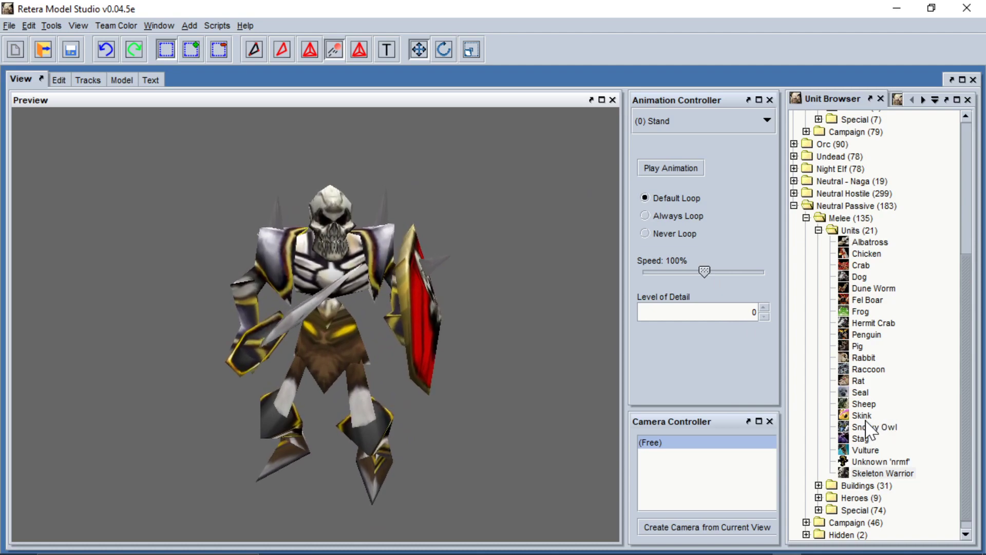
# Open the Penguin model and preview its Portrait animation up close.
pyautogui.doubleClick(866, 334)
pyautogui.click(690, 121)
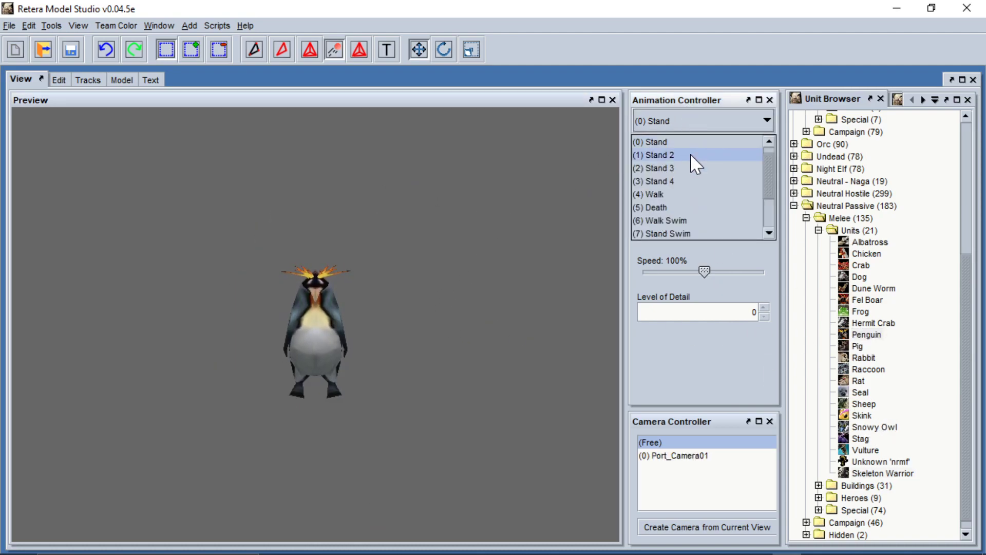
pyautogui.scroll(-2, 673, 224)
pyautogui.click(673, 226)
pyautogui.moveTo(535, 222); pyautogui.dragTo(506, 230)
pyautogui.scroll(5, 506, 227)
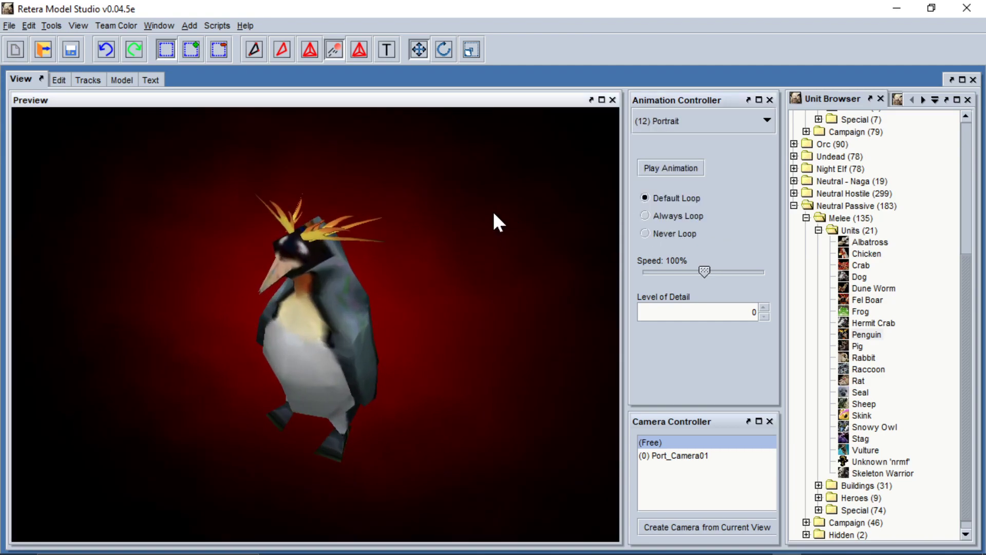
# Try the Blue and Teal team colors on the penguin portrait and restore Red.
pyautogui.click(116, 26)
pyautogui.click(119, 55)
pyautogui.click(116, 26)
pyautogui.click(115, 72)
pyautogui.click(115, 41)
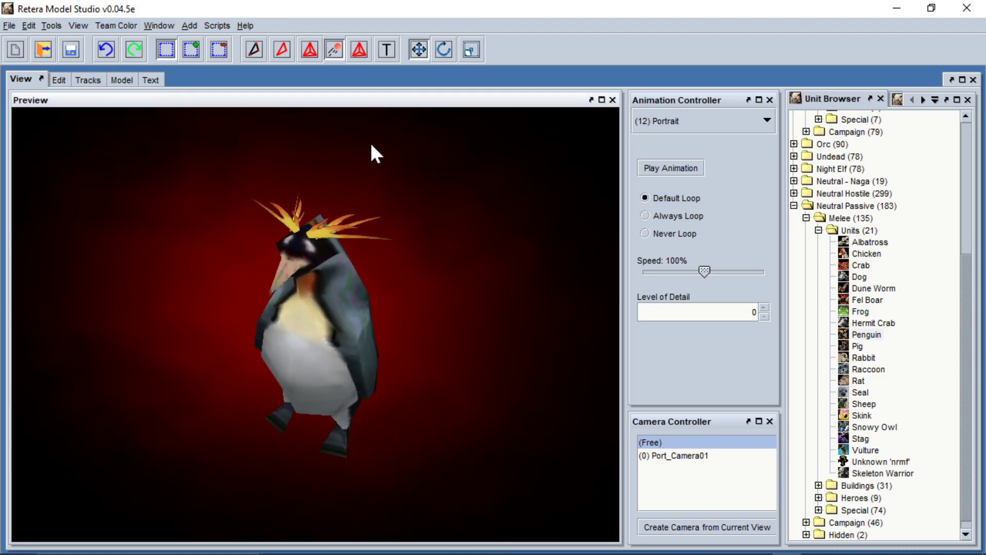
# Examine the background plane behind the penguin portrait from other angles and check which models are open.
pyautogui.moveTo(387, 219); pyautogui.dragTo(390, 235)
pyautogui.moveTo(390, 238); pyautogui.dragTo(294, 143, button='middle')
pyautogui.click(152, 26)
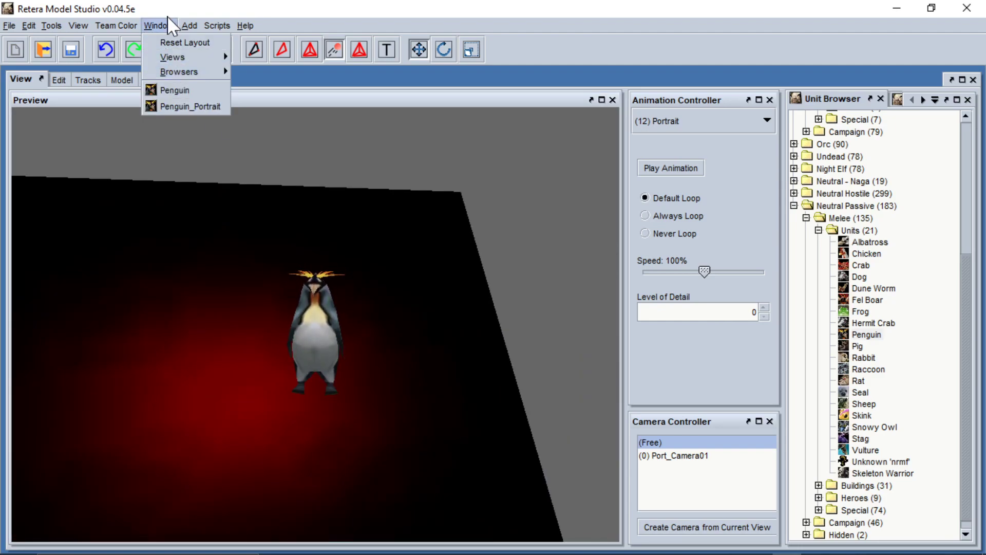
pyautogui.moveTo(4, 27)
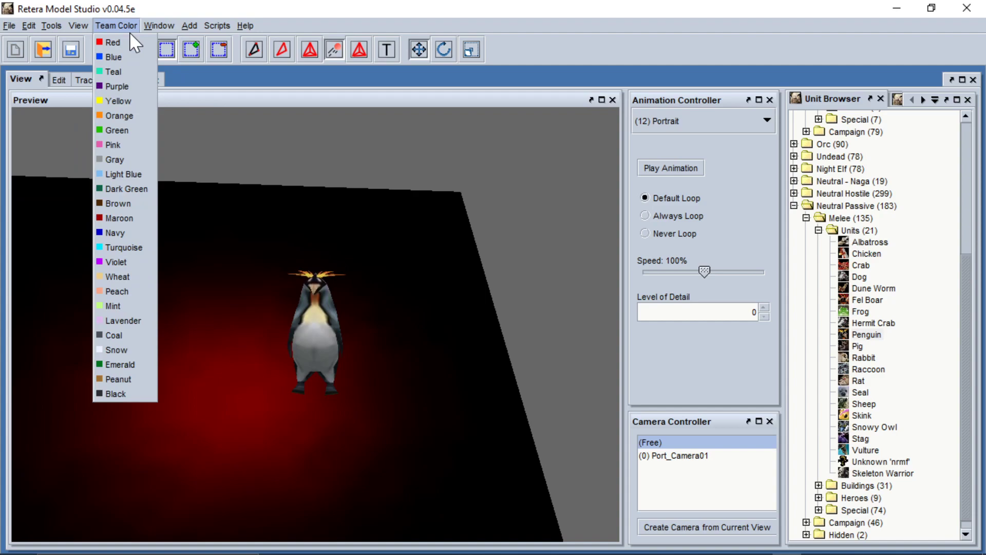
pyautogui.click(153, 25)
# Reopen the Skeleton Warrior model and check the general preferences and the model's animation list.
pyautogui.click(883, 474)
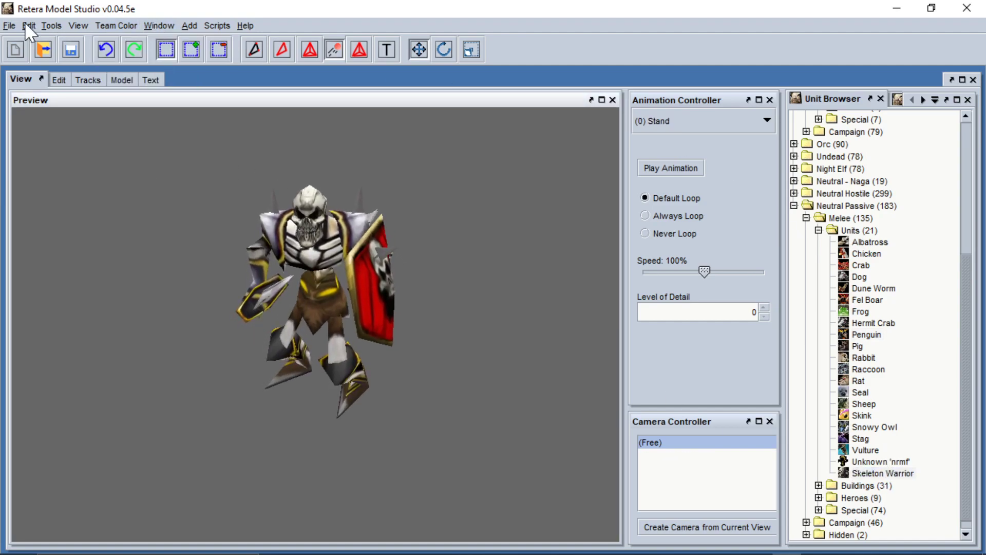
pyautogui.click(28, 25)
pyautogui.click(77, 275)
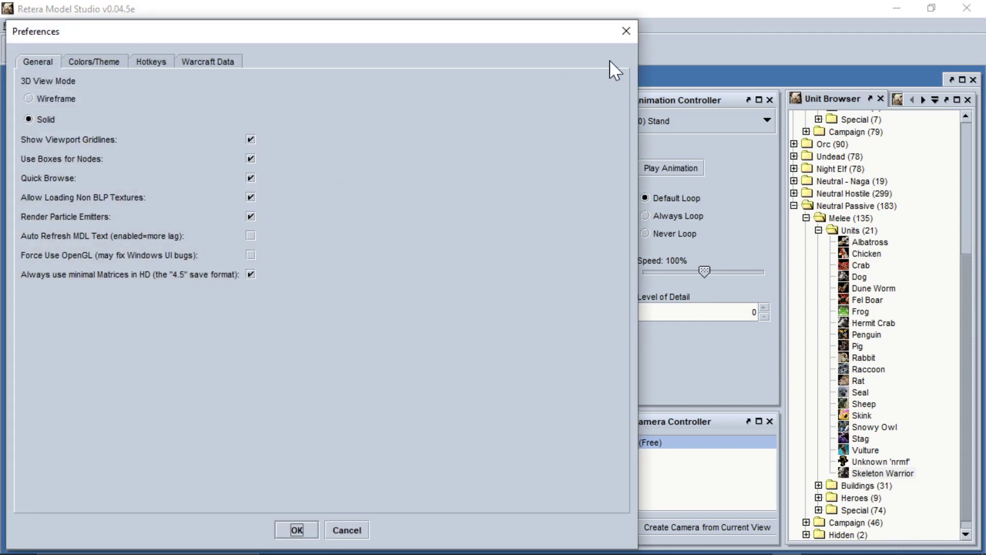
pyautogui.click(361, 527)
pyautogui.click(673, 121)
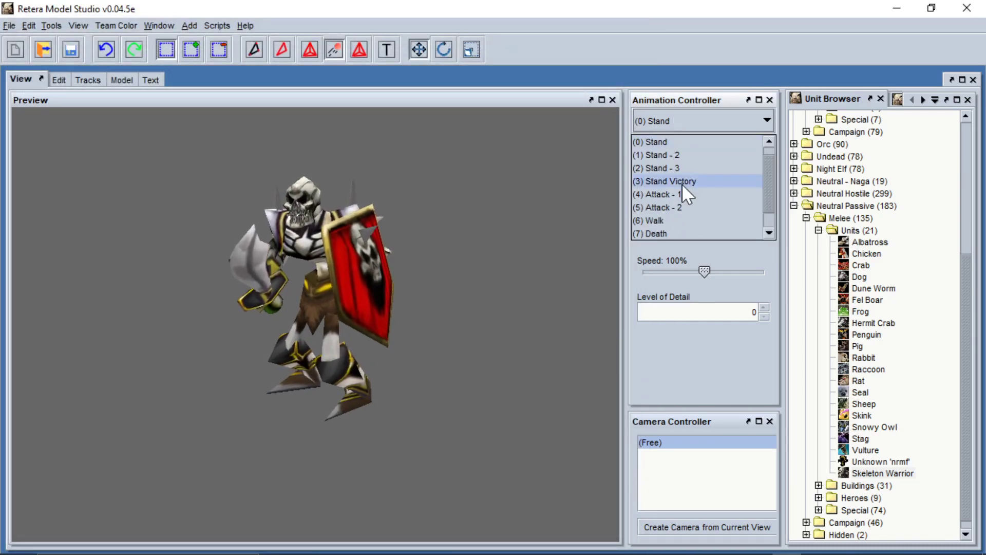
pyautogui.scroll(1, 681, 186)
pyautogui.click(682, 116)
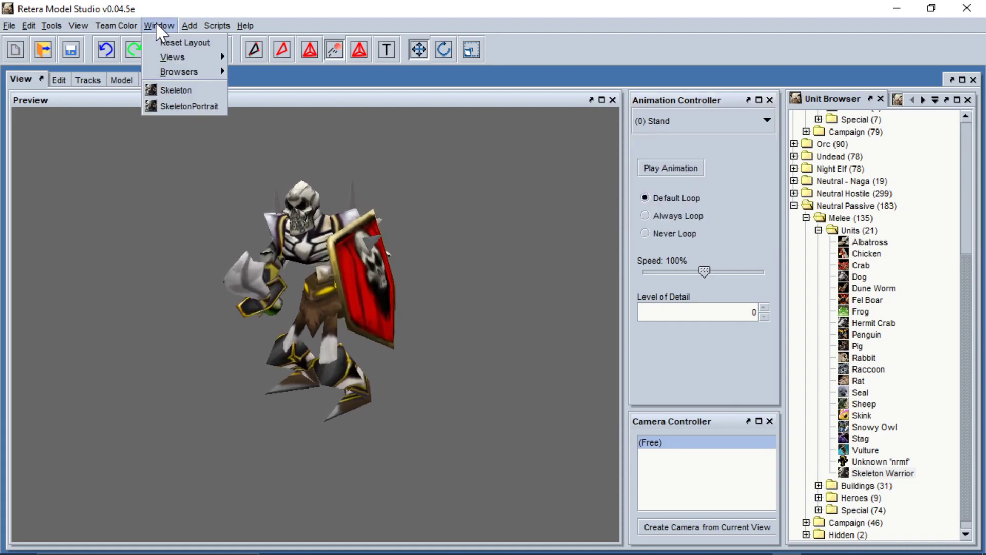
# Duplicate the reopened skeleton's Stand animation as a new animation named Portrait.
pyautogui.click(59, 80)
pyautogui.click(159, 25)
pyautogui.click(159, 26)
pyautogui.click(948, 534)
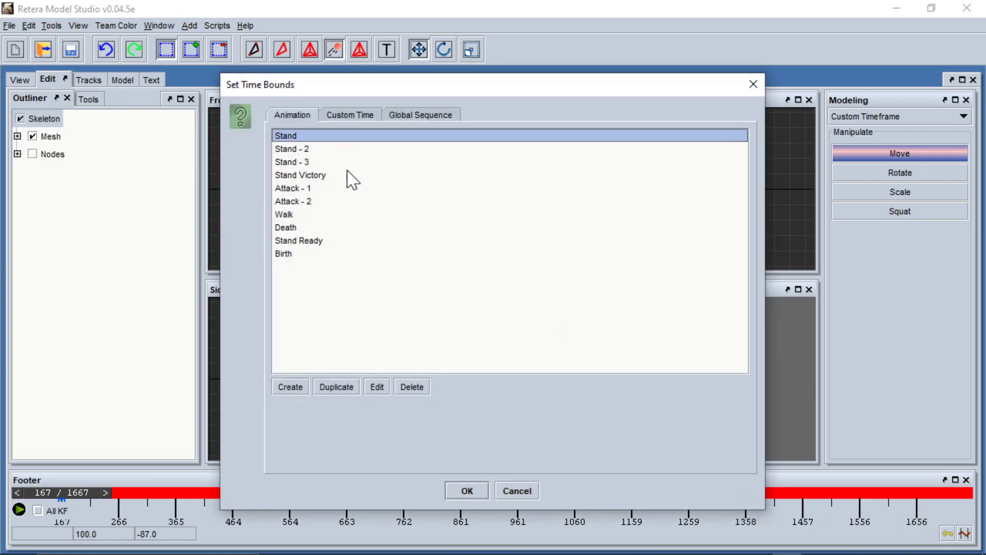
pyautogui.click(337, 387)
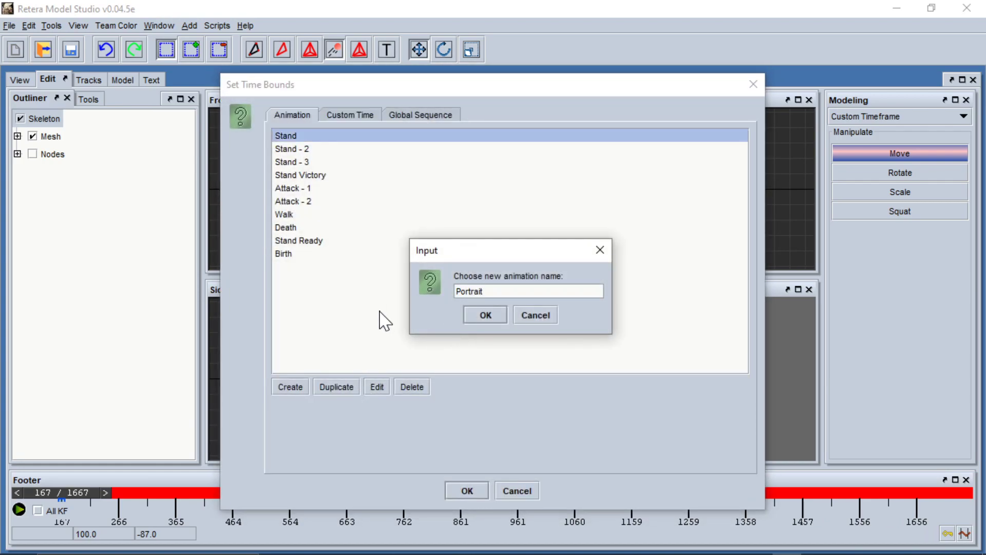
pyautogui.click(467, 315)
pyautogui.click(463, 491)
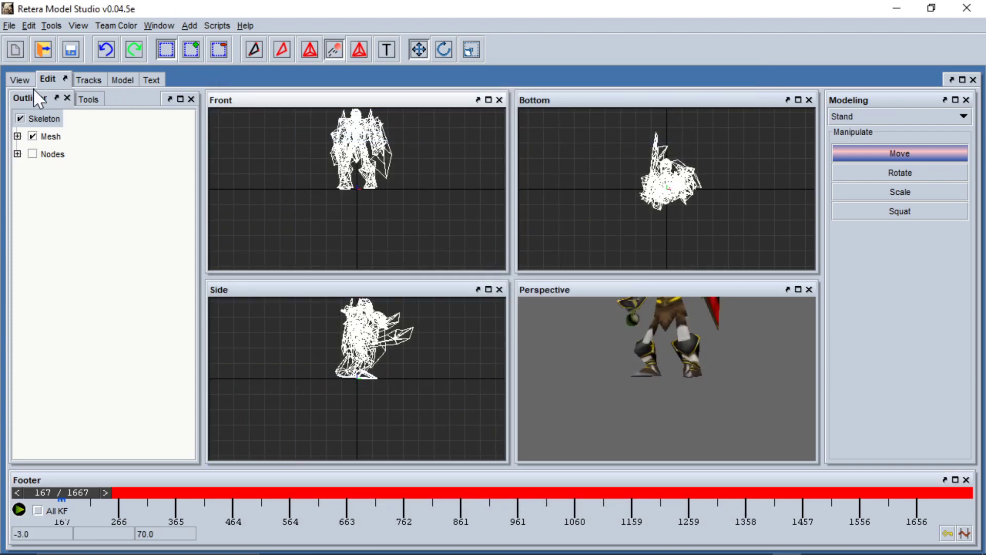
# Turn off Quick Browse in the general preferences.
pyautogui.click(23, 78)
pyautogui.click(28, 26)
pyautogui.click(63, 273)
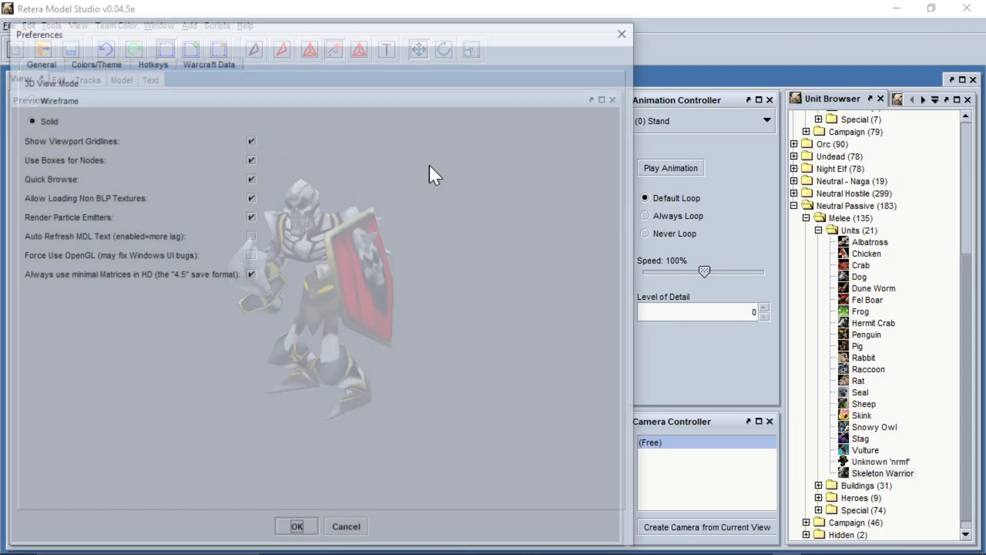
pyautogui.click(259, 179)
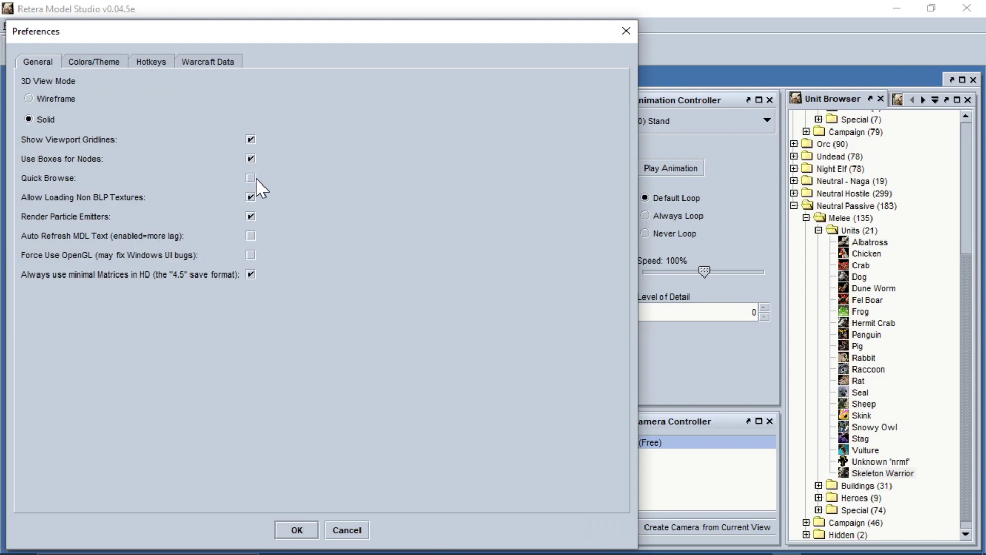
pyautogui.click(308, 529)
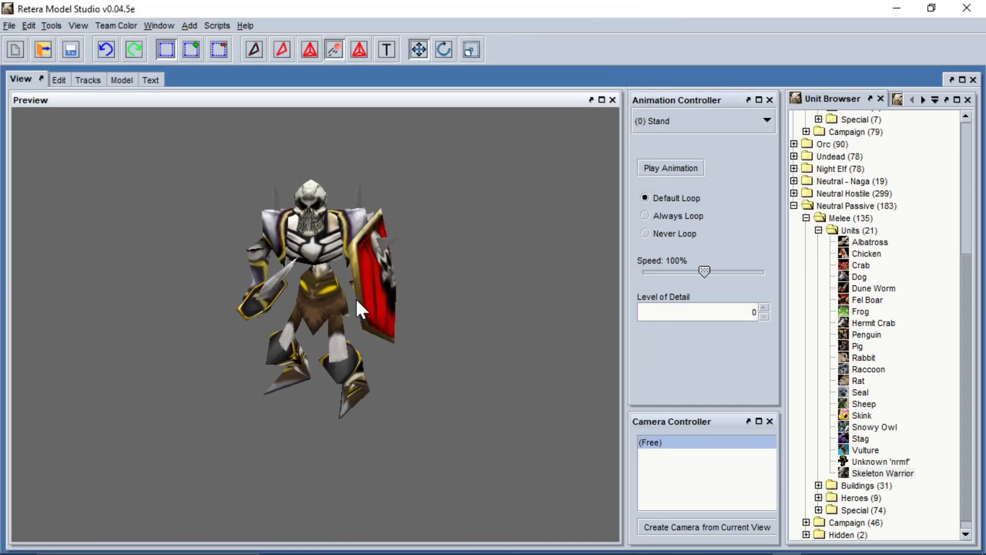
# Check the list of open models and open the Penguin model alongside the skeleton.
pyautogui.click(173, 27)
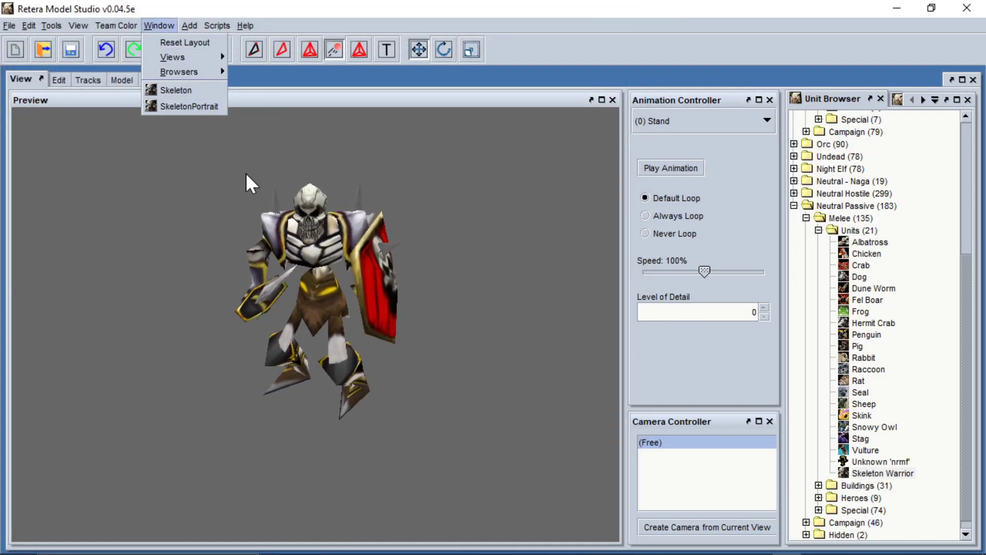
pyautogui.click(255, 195)
pyautogui.doubleClick(866, 335)
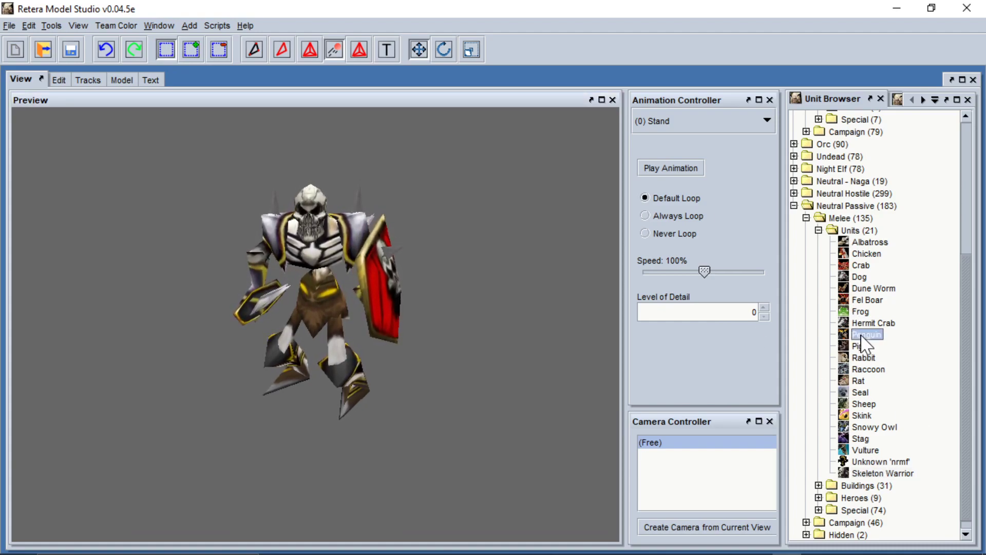
pyautogui.scroll(2, 319, 270)
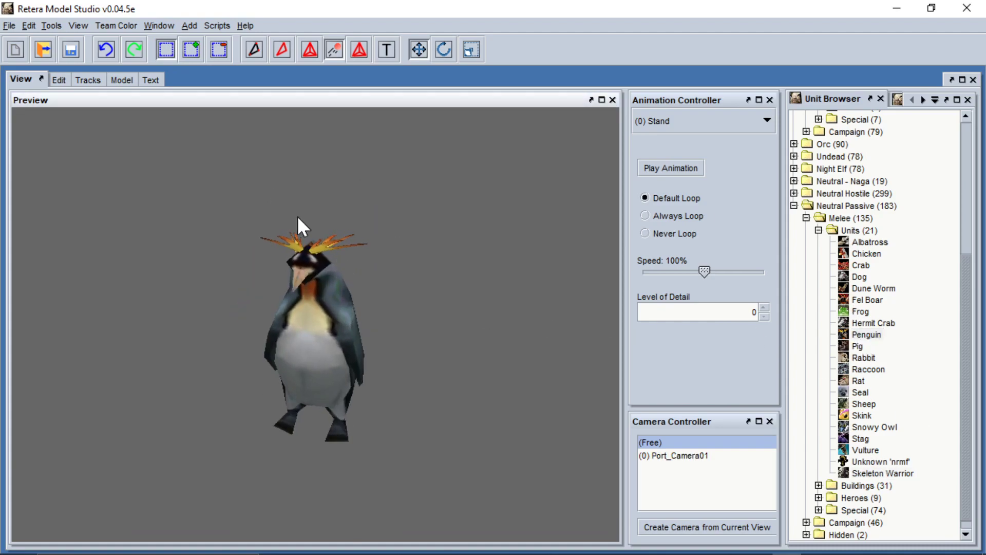
# Switch to the Skeleton model and on to the penguin's portrait model, and preview its Stand animation.
pyautogui.click(159, 25)
pyautogui.click(177, 90)
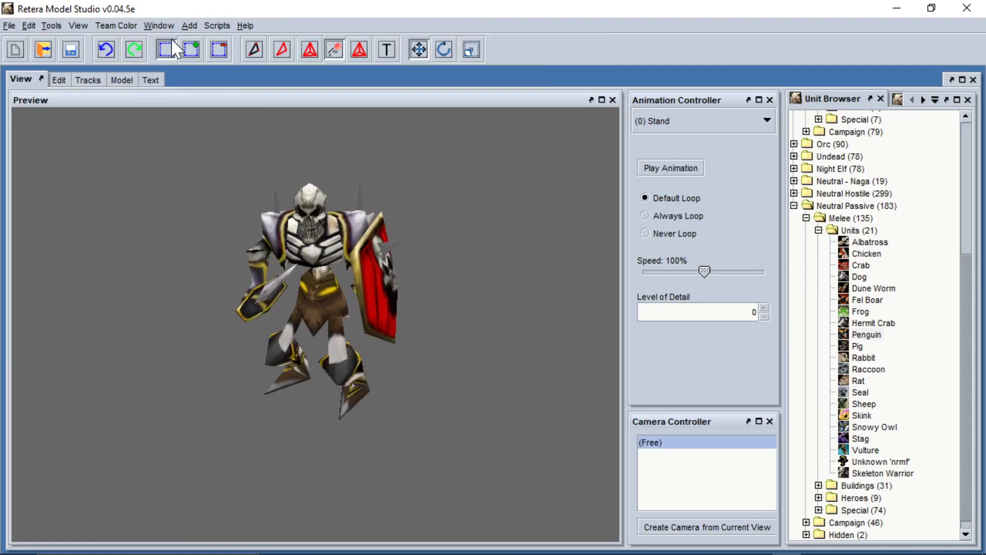
pyautogui.click(159, 26)
pyautogui.click(189, 139)
pyautogui.click(701, 121)
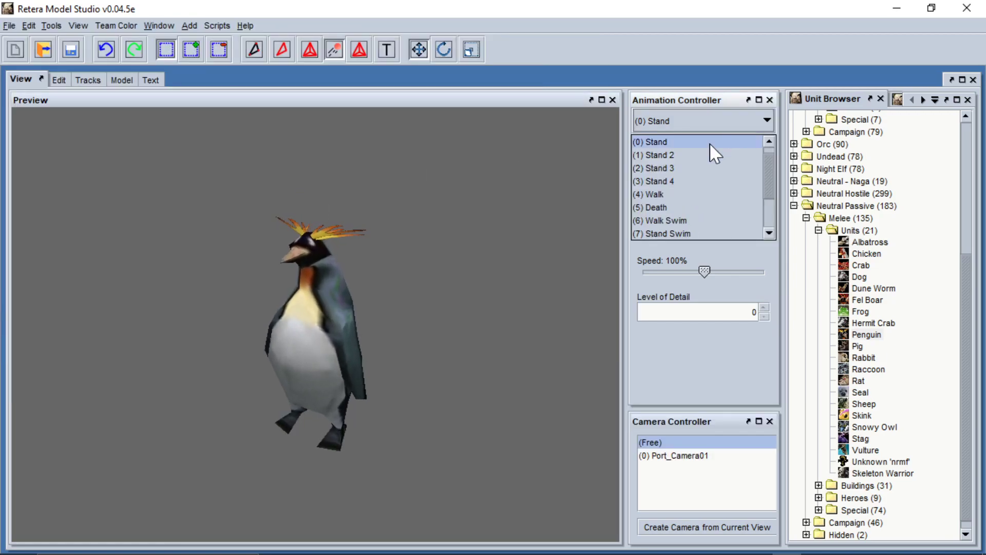
pyautogui.click(692, 138)
pyautogui.moveTo(440, 241); pyautogui.dragTo(160, 116, button='middle')
# Return to the Skeleton model and compare its Portrait and Stand animations, leaving Portrait selected.
pyautogui.click(155, 25)
pyautogui.moveTo(175, 72)
pyautogui.click(181, 91)
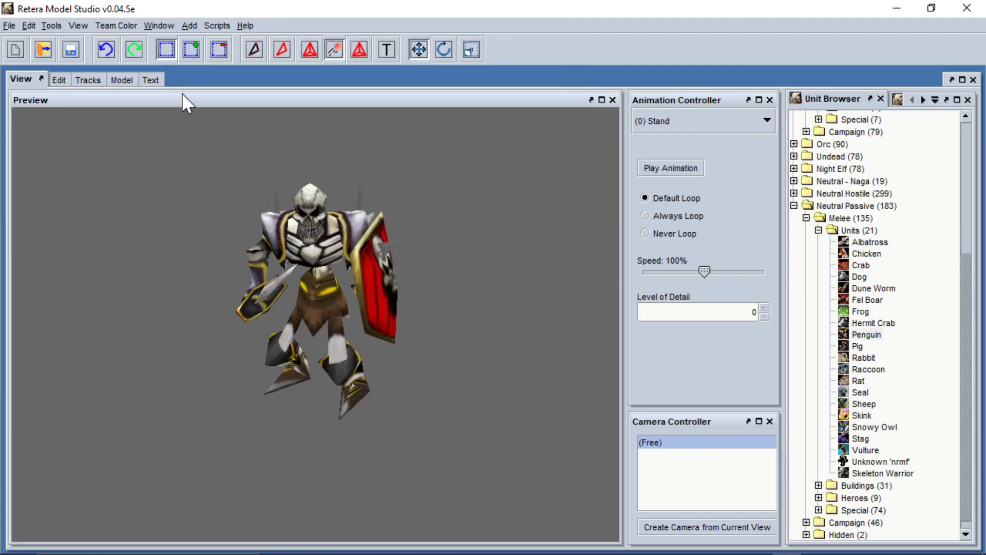
pyautogui.click(748, 120)
pyautogui.click(672, 231)
pyautogui.click(667, 120)
pyautogui.scroll(2, 676, 145)
pyautogui.click(673, 155)
pyautogui.click(689, 121)
pyautogui.click(670, 231)
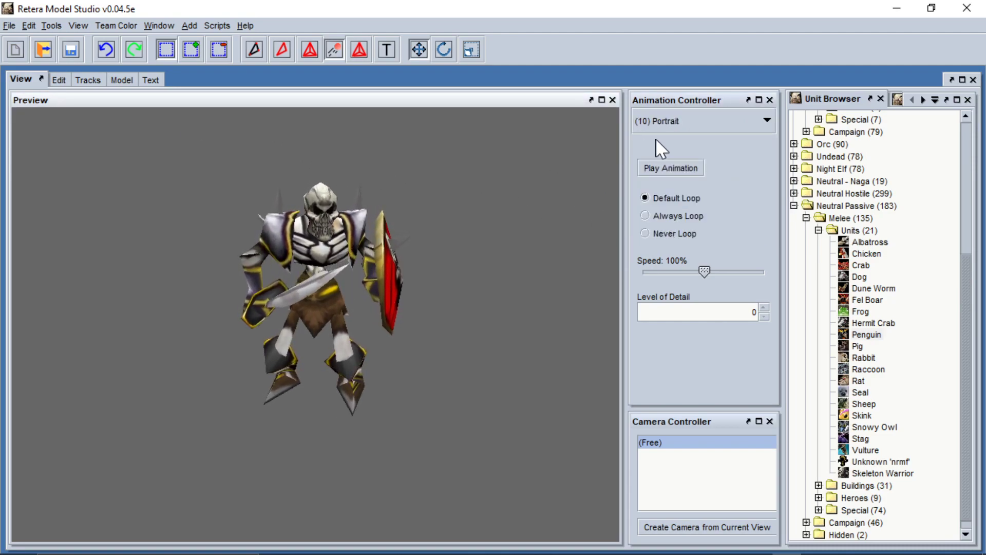
# Show the skeleton's Stand animation, and start importing the Penguin model from the workspace into the Skeleton model.
pyautogui.click(660, 126)
pyautogui.click(671, 150)
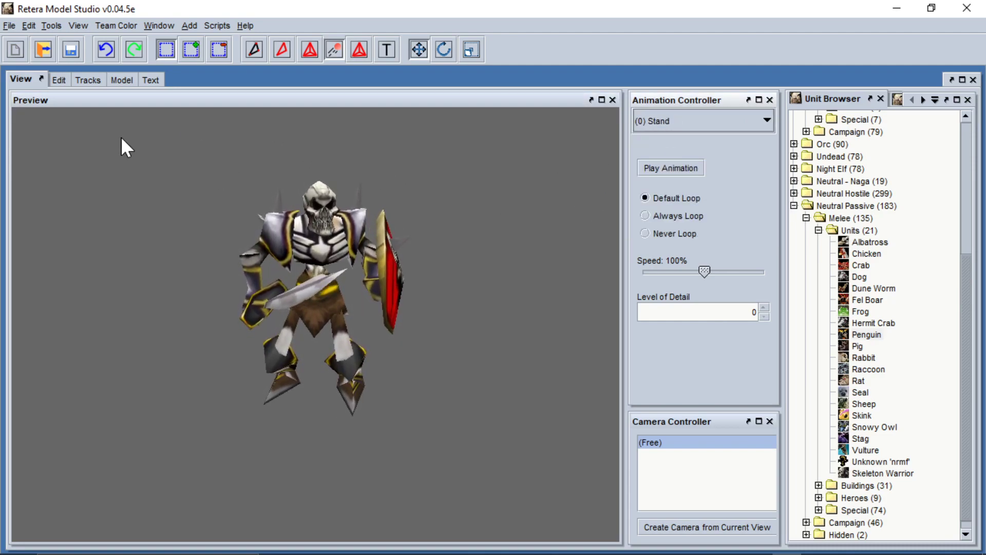
pyautogui.click(9, 26)
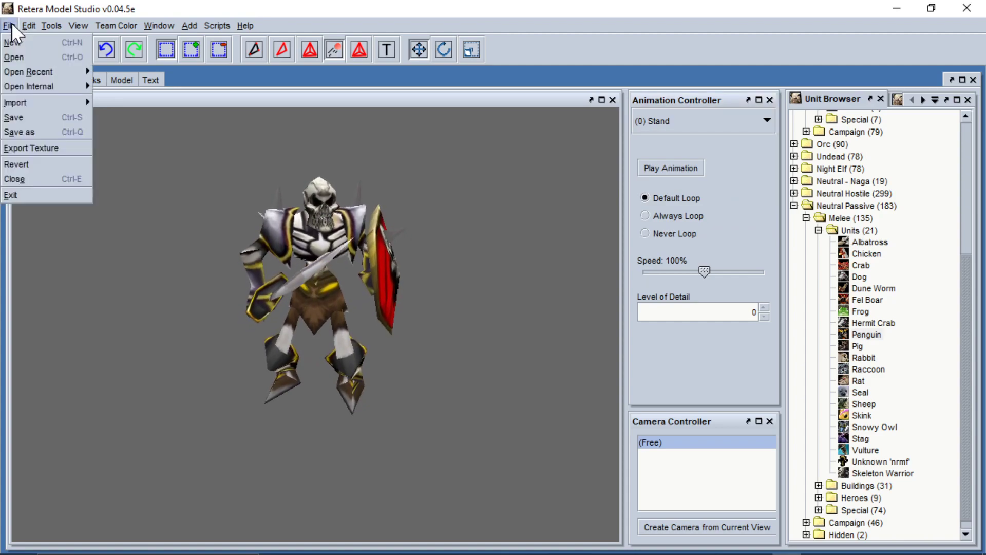
pyautogui.moveTo(62, 105)
pyautogui.click(165, 161)
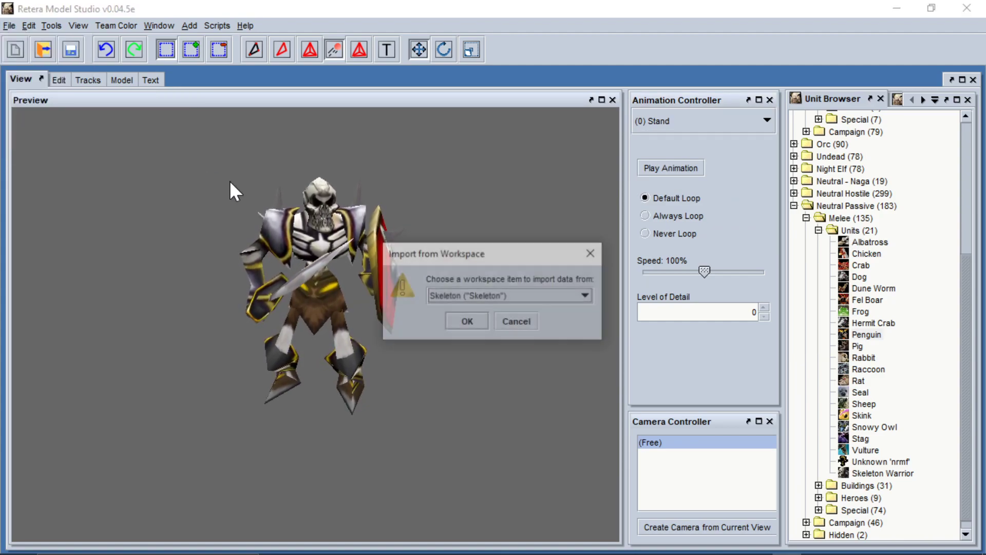
pyautogui.click(513, 294)
pyautogui.click(496, 340)
pyautogui.click(478, 319)
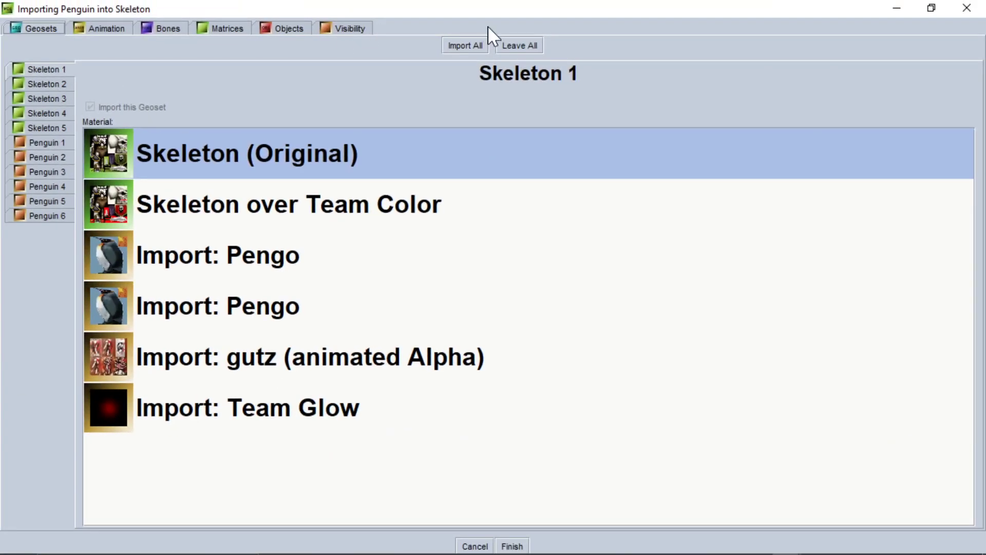
# Leave all of the penguin's animations, bones and objects out of the import.
pyautogui.click(117, 29)
pyautogui.click(602, 47)
pyautogui.click(162, 29)
pyautogui.click(302, 29)
pyautogui.click(518, 45)
# Include the Penguin 6 geoset with its original Team Glow material in the import.
pyautogui.click(41, 29)
pyautogui.click(58, 214)
pyautogui.click(129, 107)
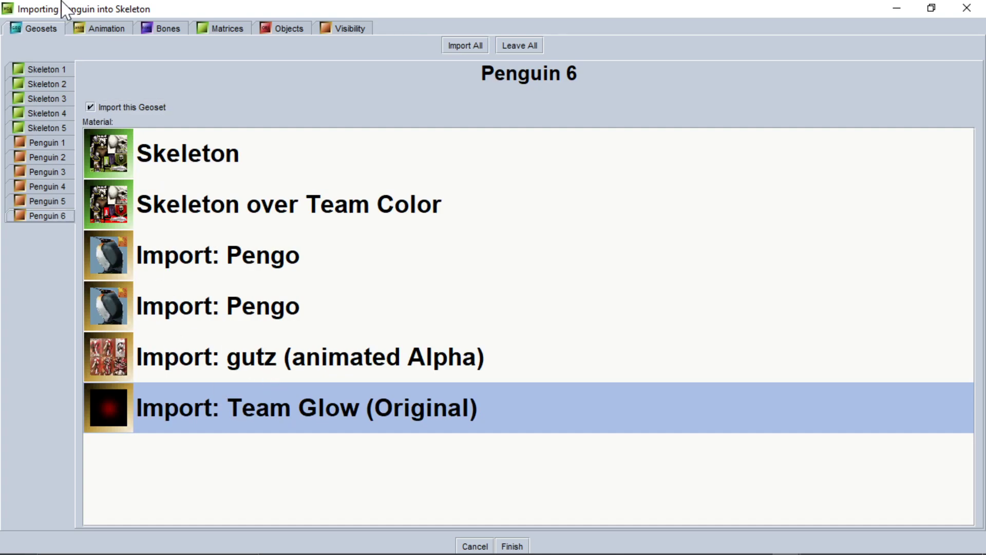
# Import the penguin's Portrait sequence, time-scaled into the skeleton's pre-existing Portrait animation.
pyautogui.click(103, 29)
pyautogui.click(51, 265)
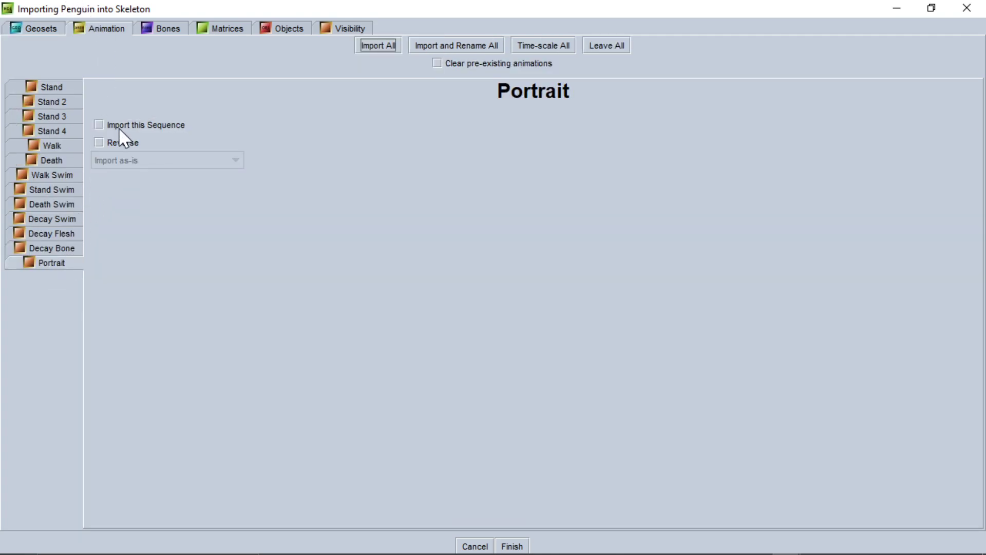
pyautogui.click(52, 87)
pyautogui.click(51, 145)
pyautogui.click(51, 204)
pyautogui.click(57, 261)
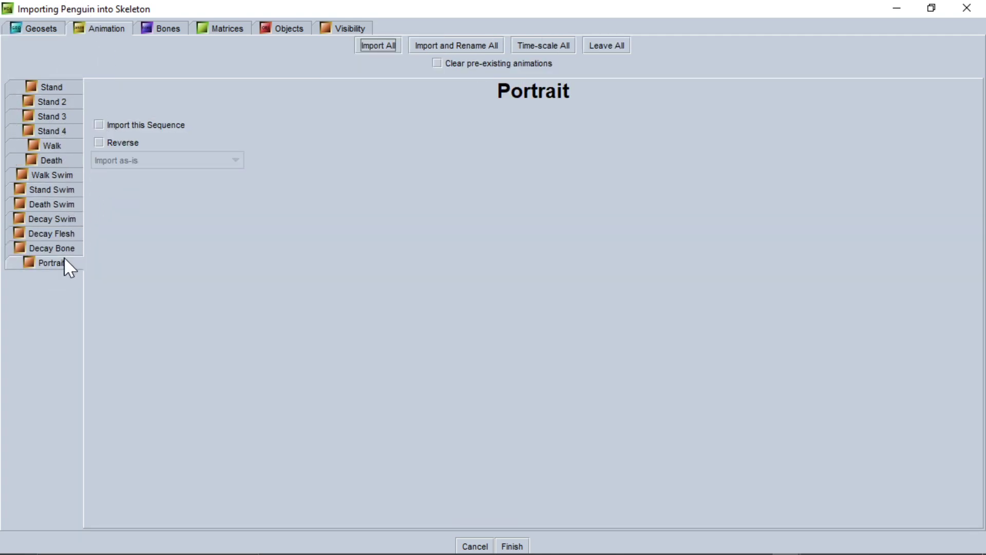
pyautogui.click(113, 126)
pyautogui.click(123, 160)
pyautogui.click(134, 203)
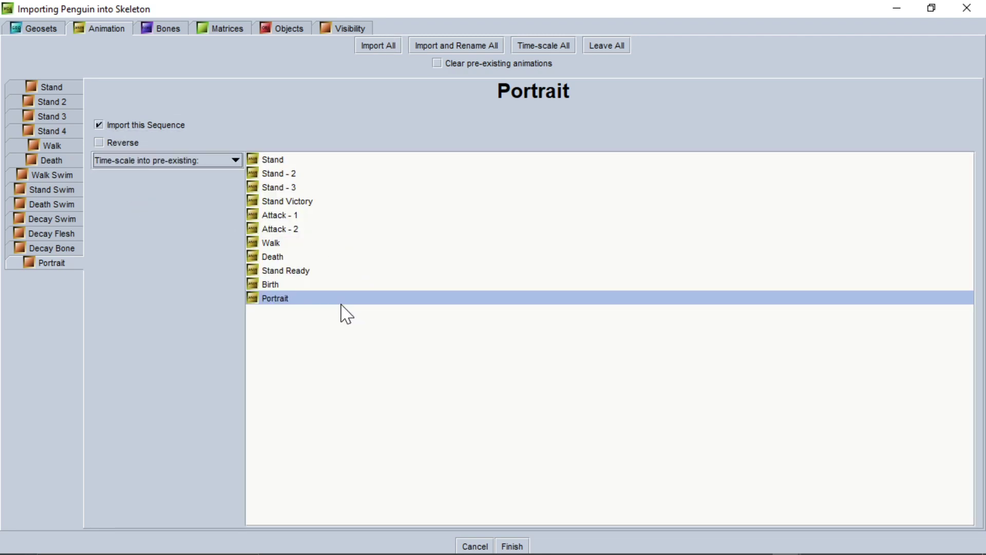
pyautogui.click(137, 159)
pyautogui.click(143, 203)
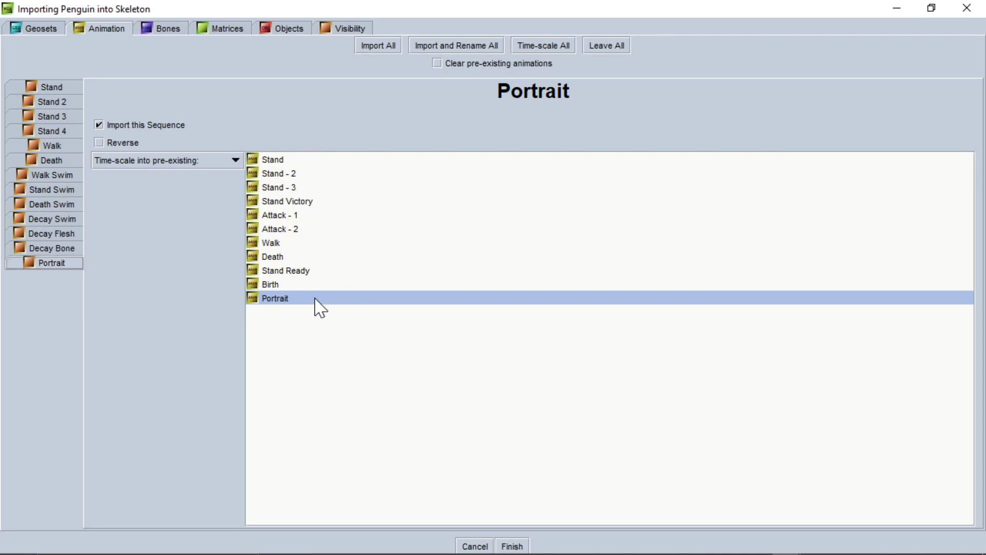
# Review the penguin's bone and object import settings.
pyautogui.click(173, 27)
pyautogui.click(98, 169)
pyautogui.click(283, 30)
pyautogui.click(105, 152)
# Make Penguin: Geoset 6 always visible in imported animations and not visible in existing ones.
pyautogui.click(339, 28)
pyautogui.click(103, 284)
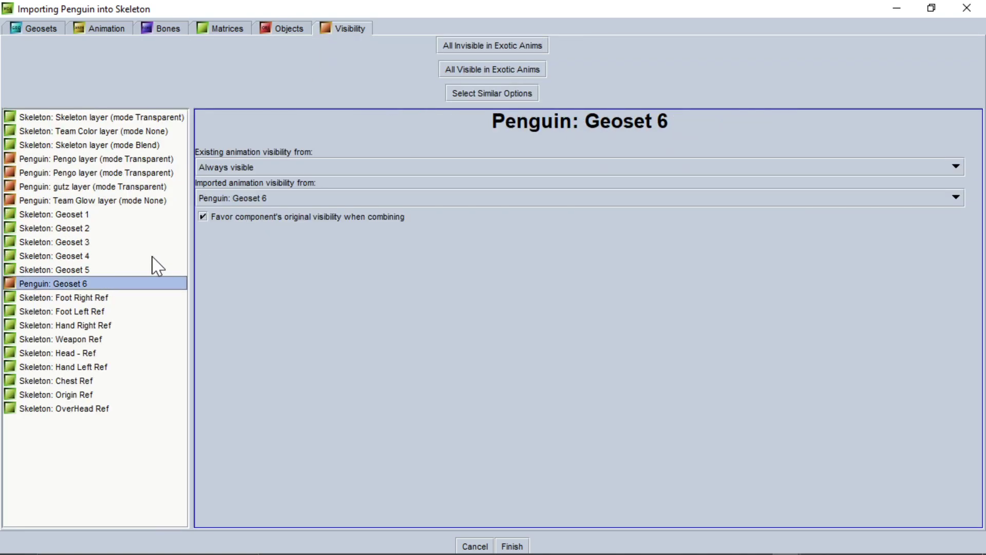
pyautogui.click(275, 199)
pyautogui.scroll(-2, 257, 278)
pyautogui.click(251, 303)
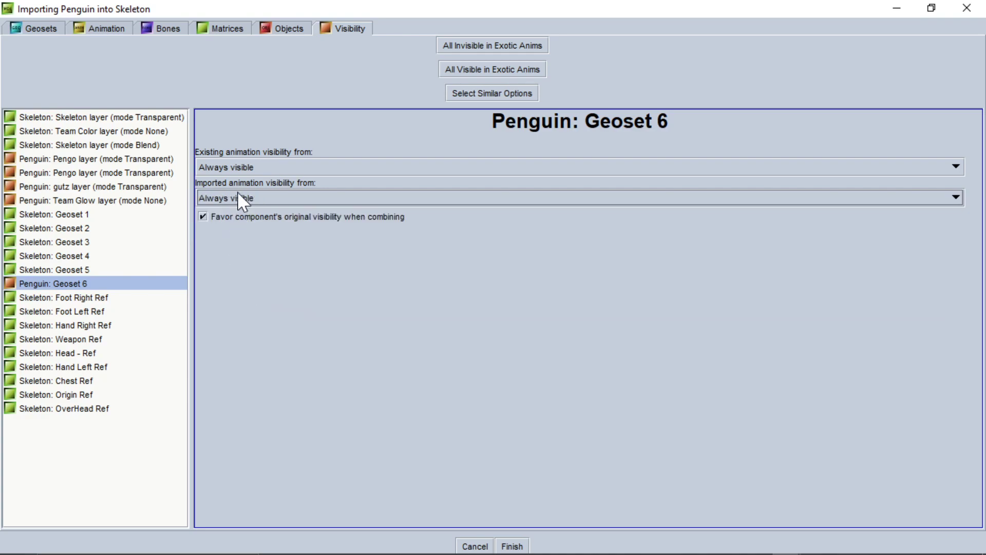
pyautogui.click(227, 170)
pyautogui.click(220, 261)
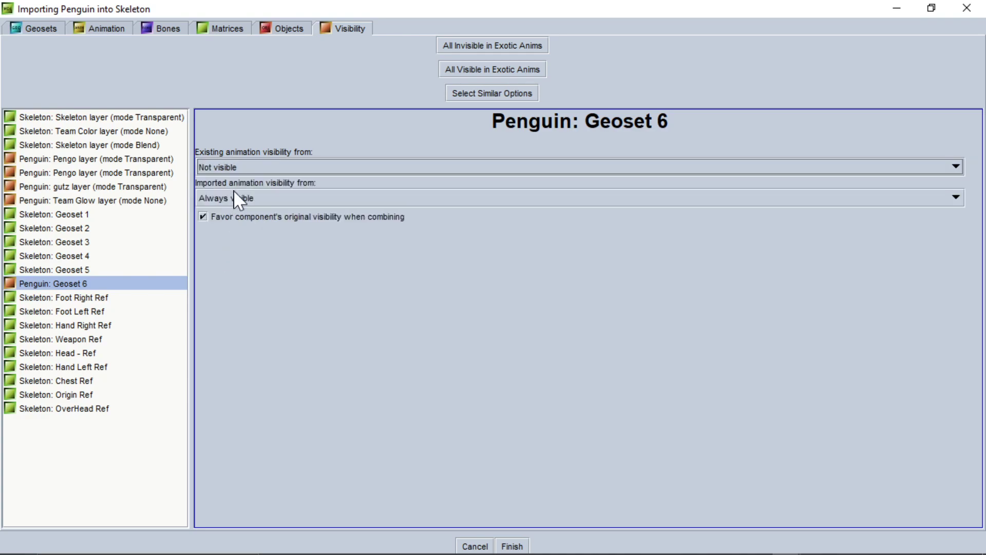
# Recheck the Portrait sequence and visibility settings, and finish importing the penguin data into the skeleton.
pyautogui.click(113, 32)
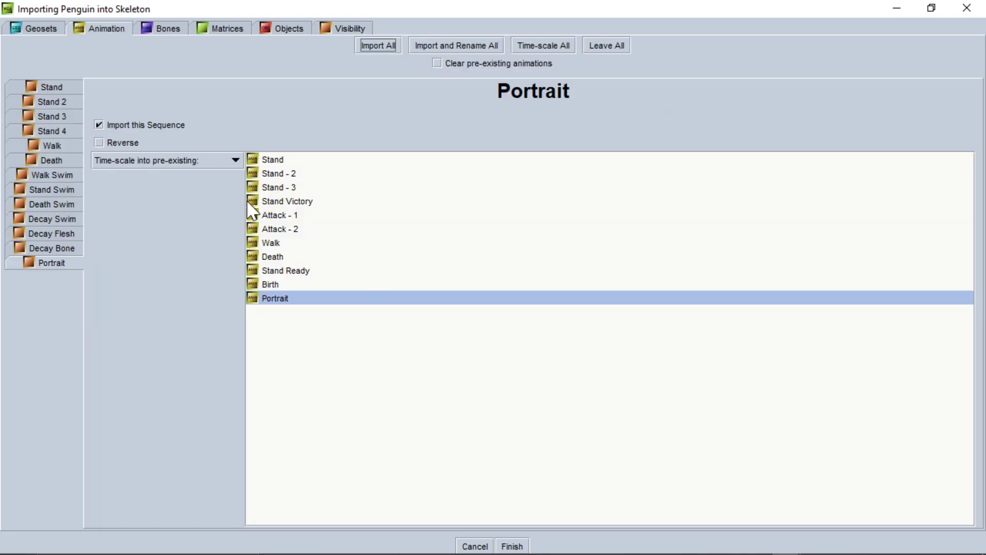
pyautogui.click(350, 28)
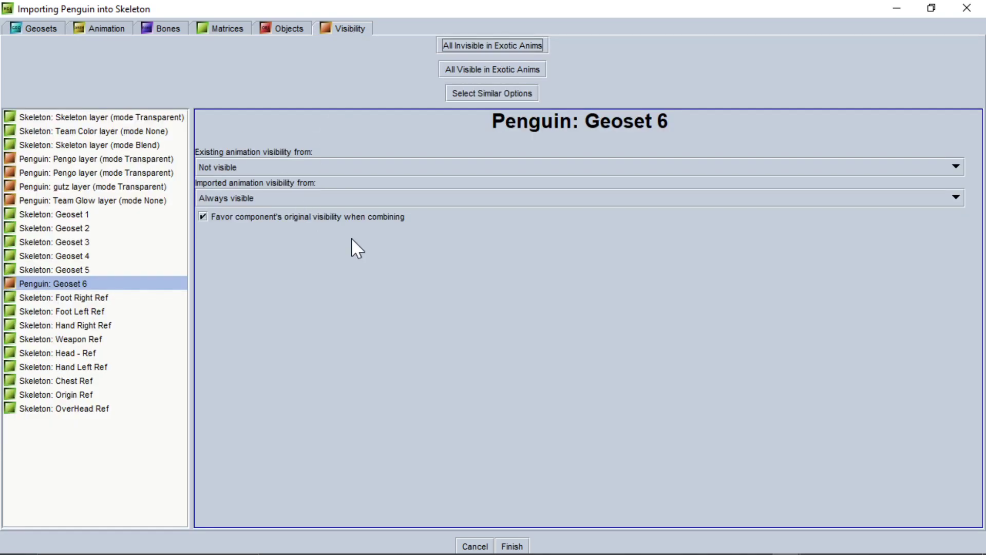
pyautogui.click(524, 546)
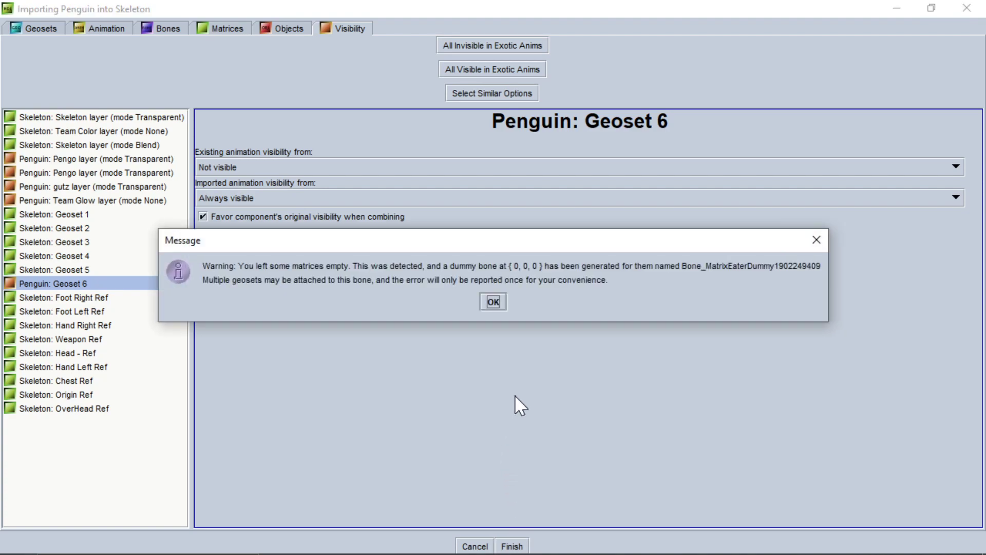
pyautogui.click(496, 301)
# Preview the Portrait animation against Stand and other animations to check the team glow, ending on Portrait.
pyautogui.click(659, 130)
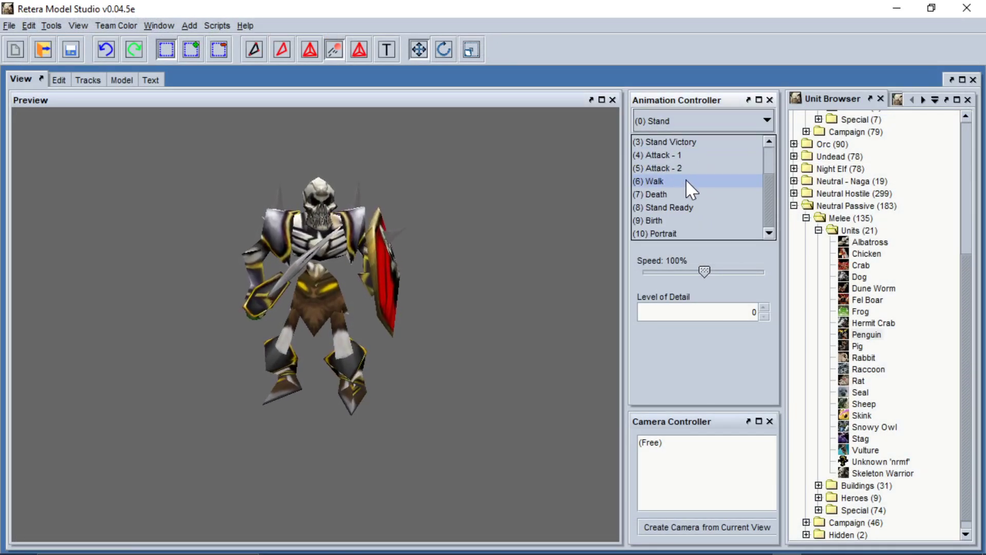
pyautogui.click(683, 236)
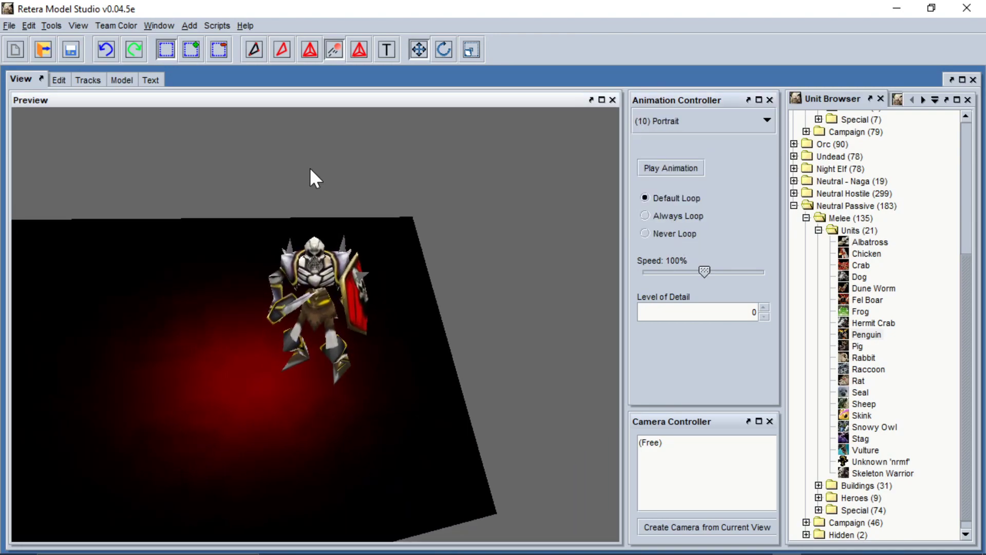
pyautogui.click(677, 122)
pyautogui.scroll(2, 695, 149)
pyautogui.click(693, 154)
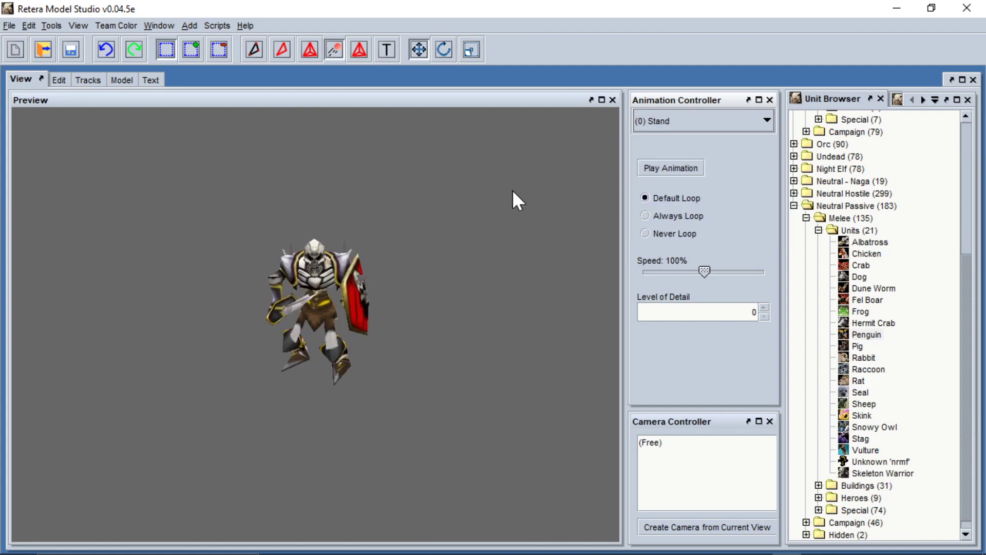
pyautogui.scroll(-4, 694, 122)
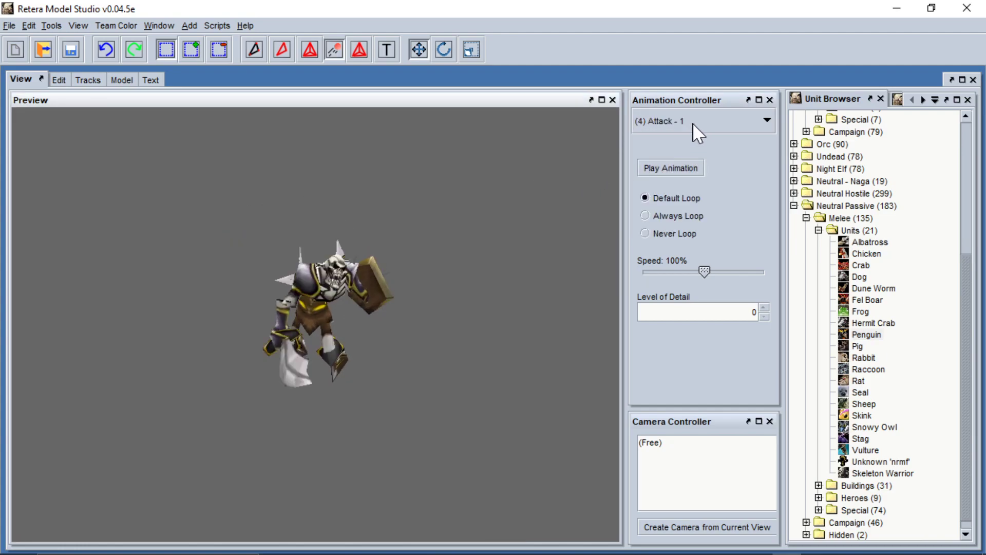
pyautogui.scroll(-2, 693, 122)
pyautogui.click(693, 122)
pyautogui.scroll(-2, 674, 235)
pyautogui.click(674, 235)
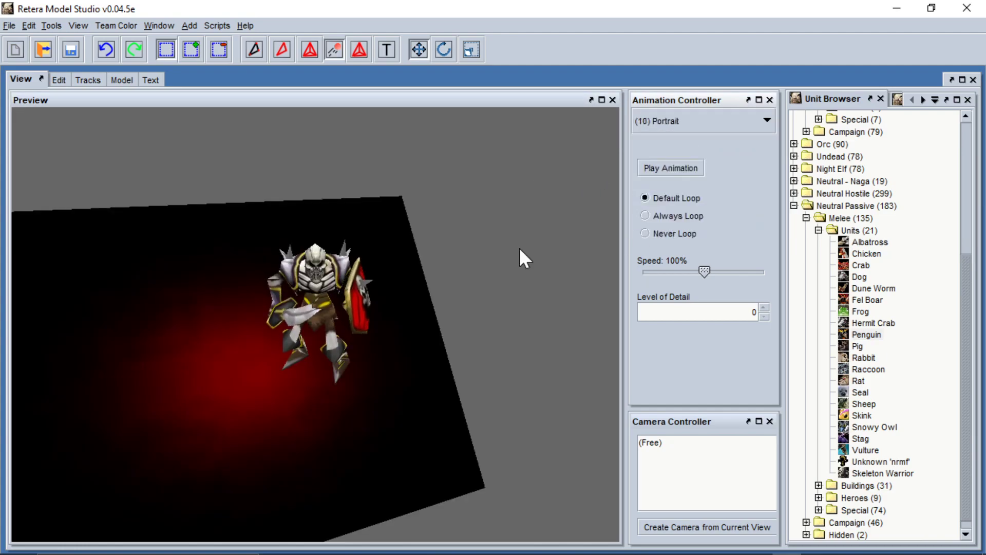
# Frame a close-up of the skeleton's skull and shoulders at an angle and create a camera from that view.
pyautogui.moveTo(60, 92); pyautogui.dragTo(356, 171)
pyautogui.scroll(3, 377, 168)
pyautogui.moveTo(377, 167)
pyautogui.mouseDown(button='right')
pyautogui.moveTo(389, 182)
pyautogui.moveTo(409, 179)
pyautogui.moveTo(349, 185)
pyautogui.moveTo(421, 187)
pyautogui.moveTo(382, 222)
pyautogui.moveTo(368, 175)
pyautogui.mouseUp(button='right')
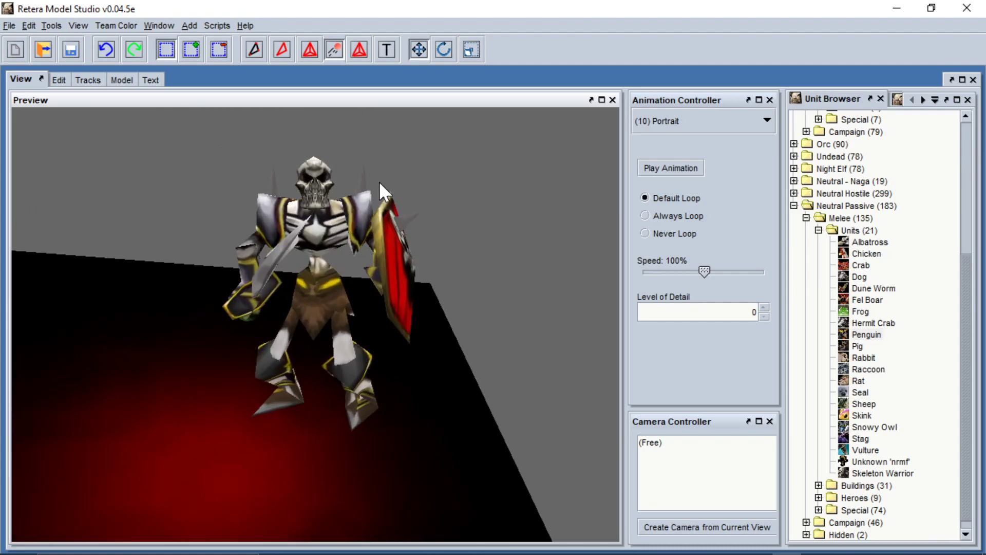
pyautogui.moveTo(380, 180); pyautogui.dragTo(381, 155, button='right')
pyautogui.moveTo(380, 155); pyautogui.dragTo(378, 187, button='middle')
pyautogui.scroll(6, 378, 183)
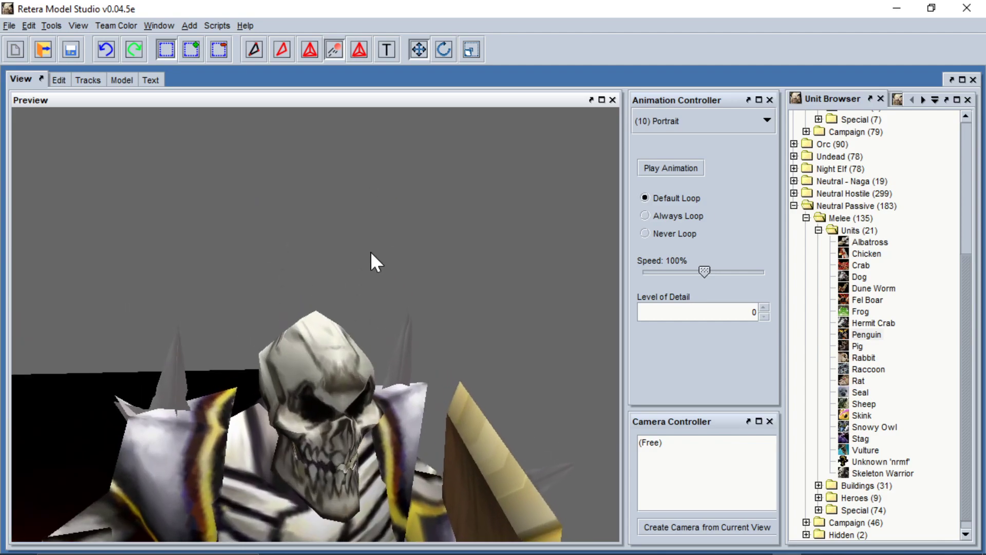
pyautogui.moveTo(370, 251); pyautogui.dragTo(367, 222, button='middle')
pyautogui.moveTo(367, 222); pyautogui.dragTo(372, 232, button='right')
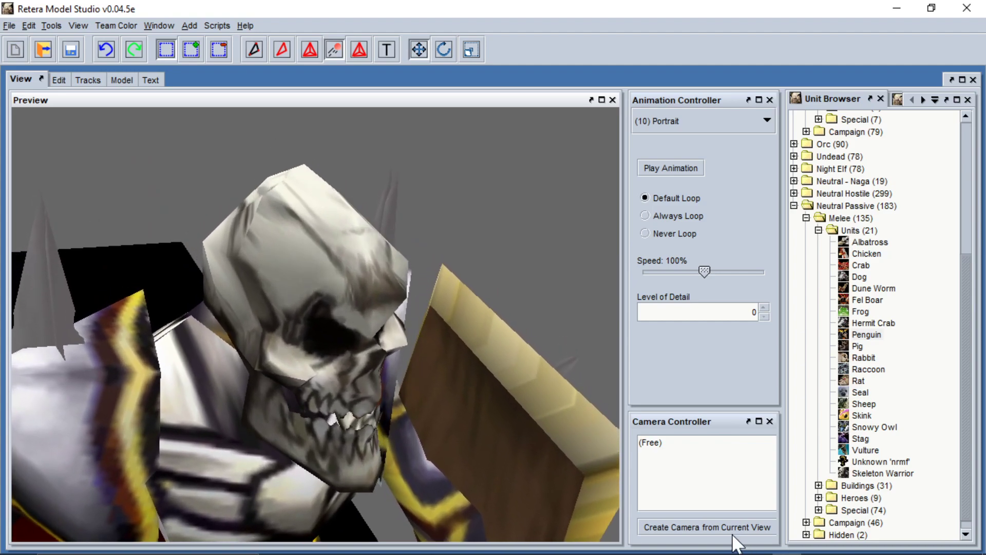
pyautogui.click(709, 526)
# Compare the free view with the Camera01 view, ending on the free view.
pyautogui.click(649, 442)
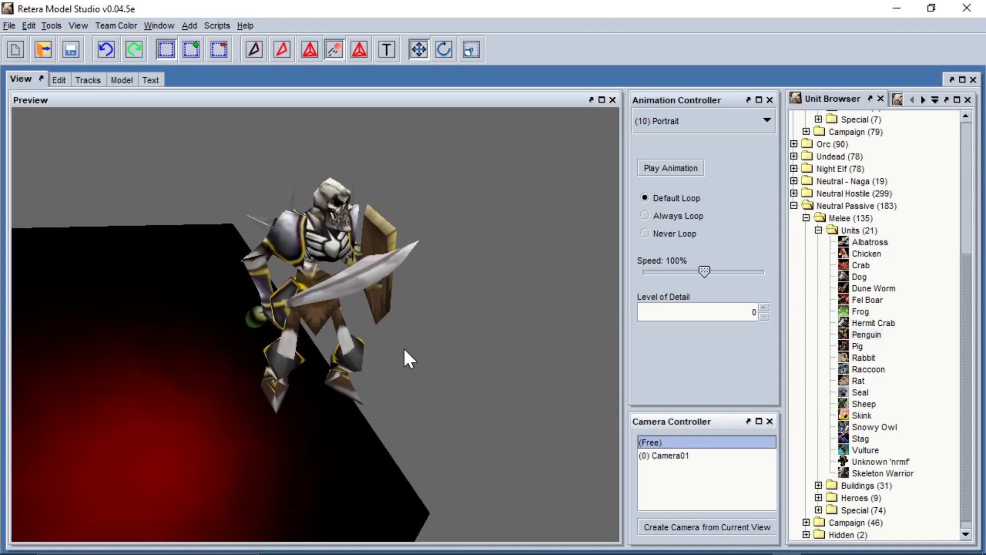
pyautogui.click(663, 455)
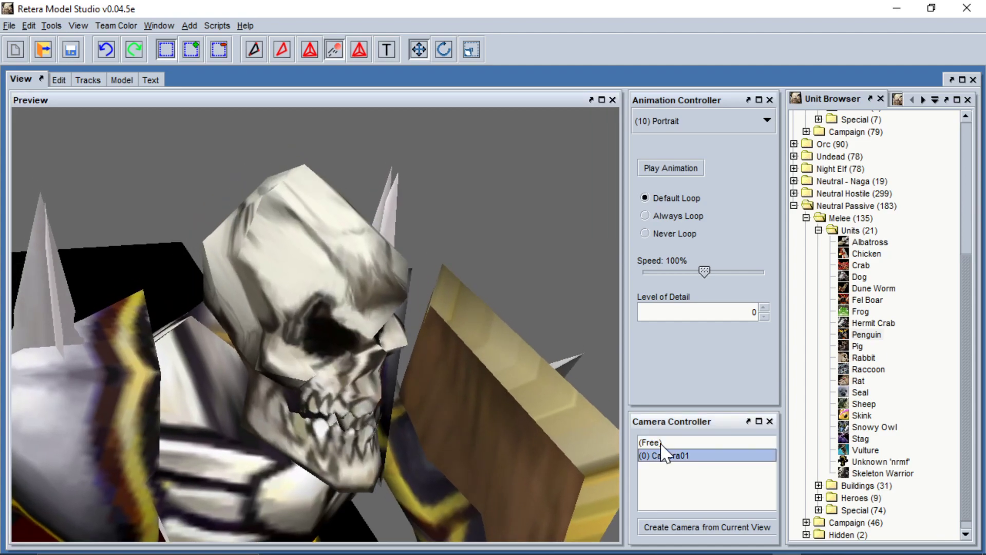
pyautogui.click(662, 444)
pyautogui.click(668, 457)
pyautogui.click(527, 371)
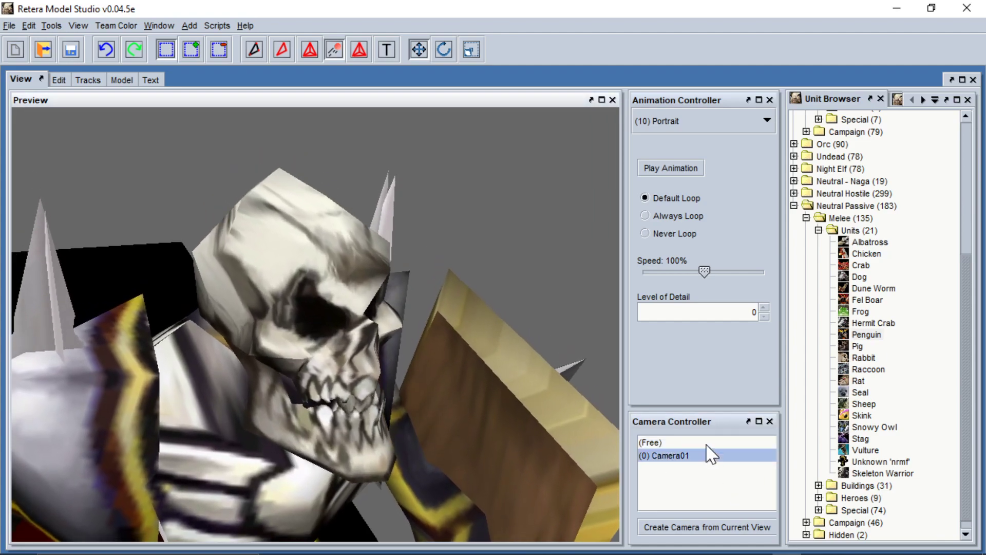
pyautogui.click(705, 443)
pyautogui.moveTo(509, 418); pyautogui.dragTo(560, 420)
pyautogui.click(680, 453)
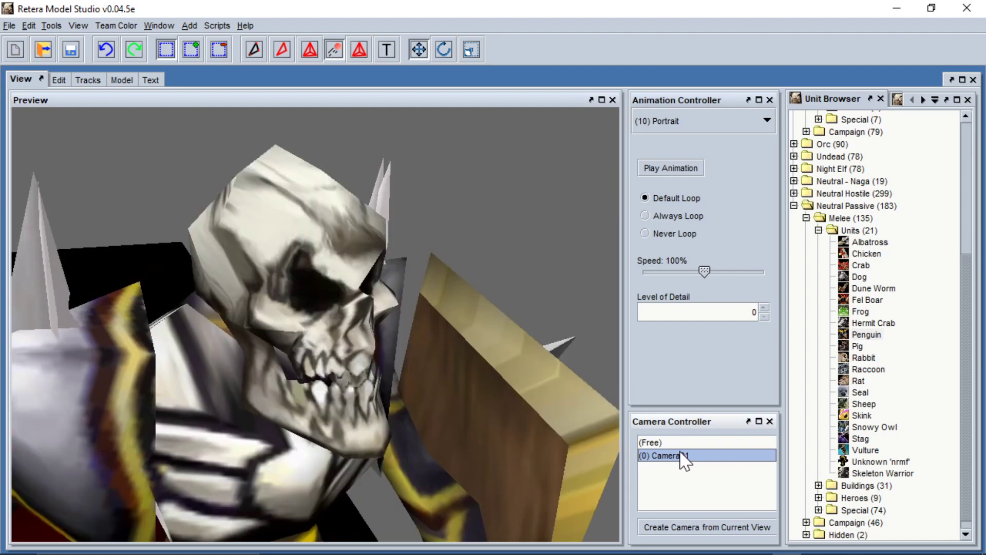
pyautogui.click(650, 443)
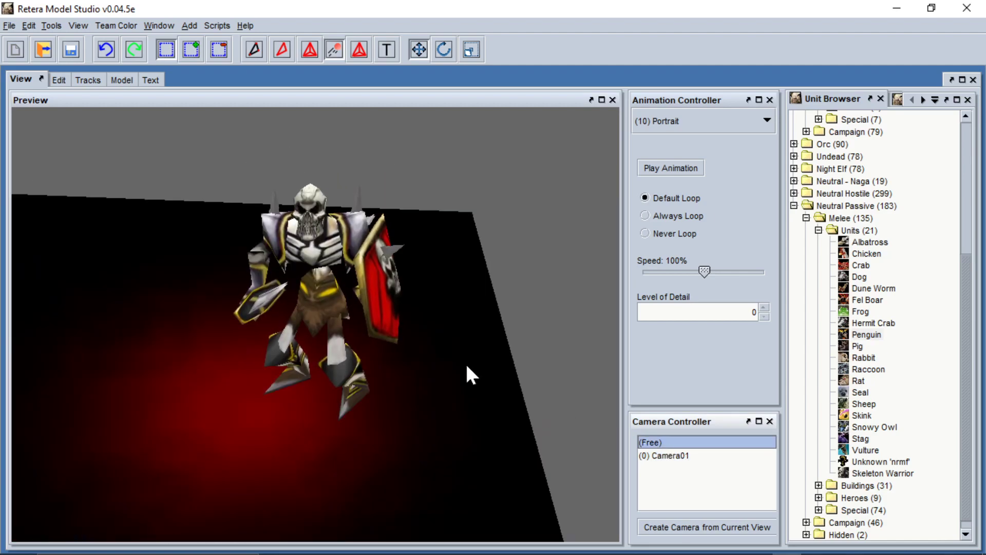
# Switch to vertex editing of the mesh and select the four vertices of the team glow plane.
pyautogui.click(58, 79)
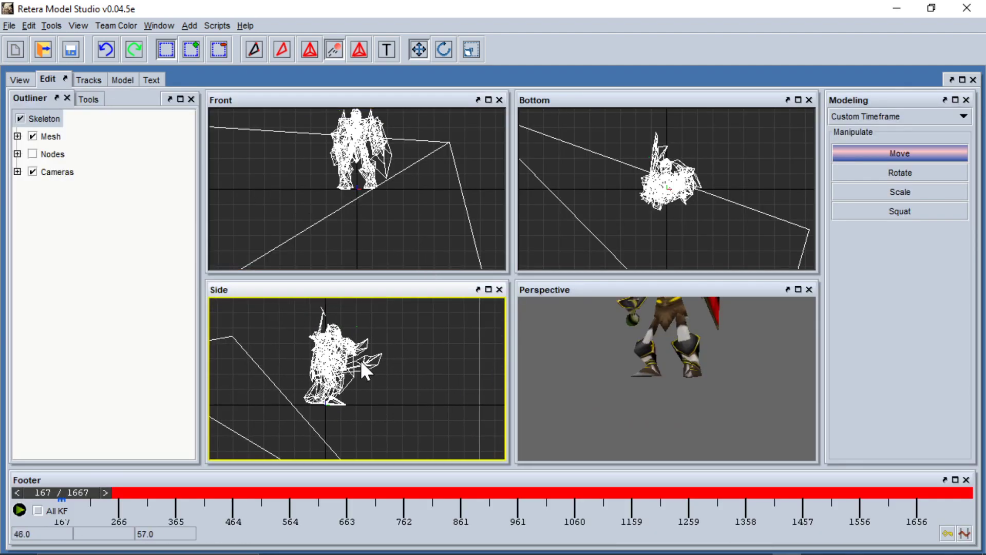
pyautogui.scroll(-3, 368, 175)
pyautogui.press('a')
pyautogui.scroll(-4, 418, 167)
pyautogui.moveTo(416, 150); pyautogui.dragTo(457, 247)
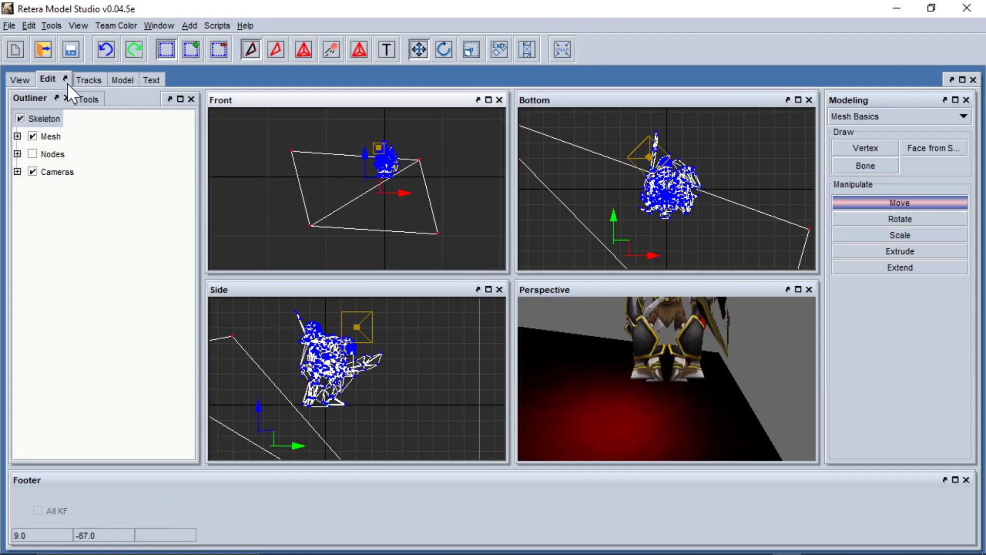
# Look at the Portrait animation through Camera01, and return to the selected glow plane in the mesh editor.
pyautogui.click(34, 80)
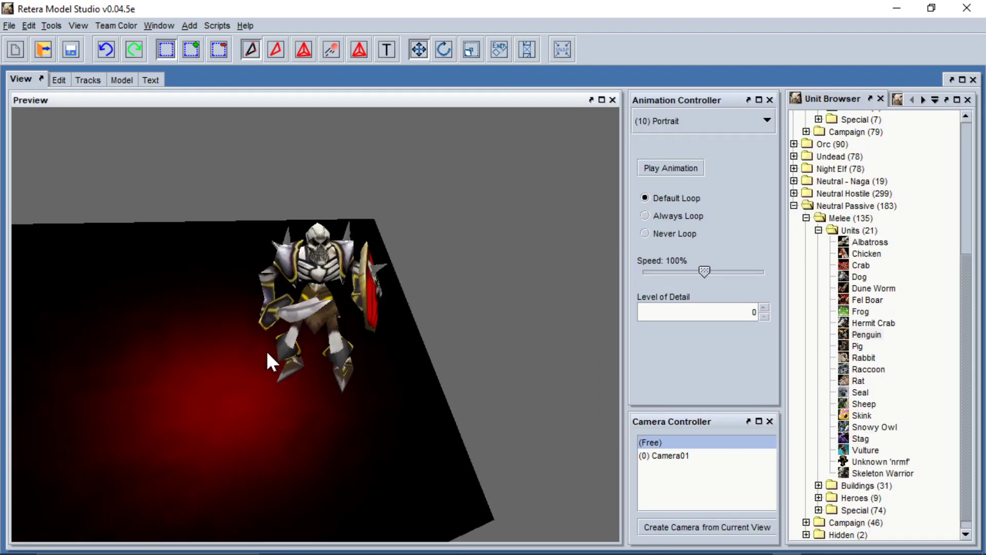
pyautogui.click(716, 456)
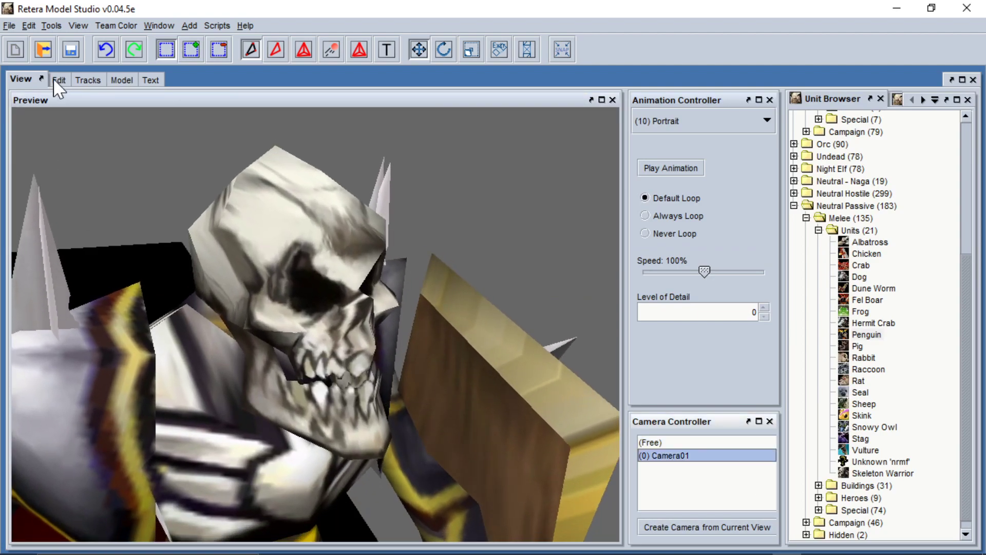
pyautogui.click(58, 81)
pyautogui.scroll(-5, 383, 190)
pyautogui.scroll(-6, 361, 382)
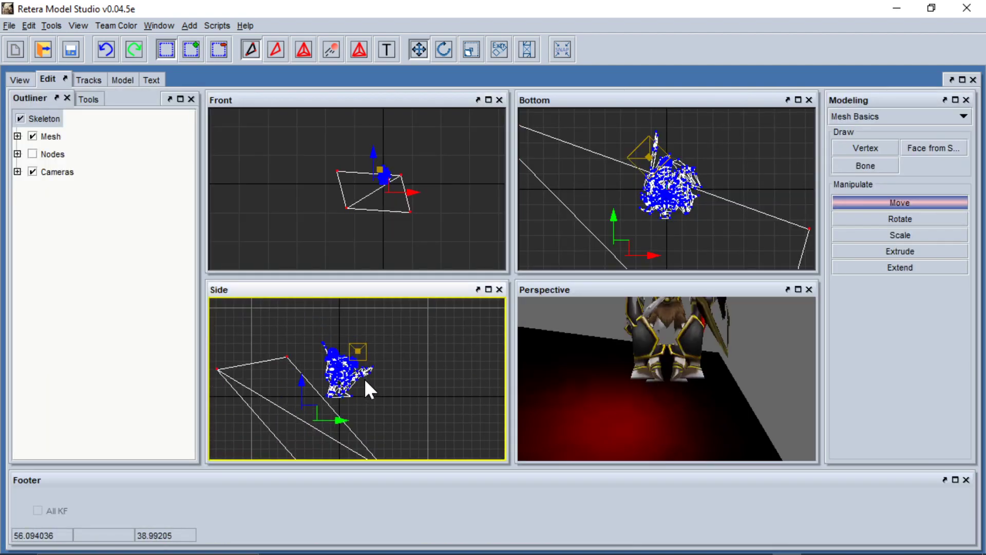
# Rotate the team glow plane upright in the Side view and turn it slightly in the Bottom view.
pyautogui.press('e')
pyautogui.moveTo(386, 418); pyautogui.dragTo(408, 369, button='right')
pyautogui.press('w')
pyautogui.press('e')
pyautogui.press('w')
pyautogui.scroll(-6, 689, 190)
pyautogui.press('e')
pyautogui.moveTo(737, 201); pyautogui.dragTo(741, 218, button='right')
# Turn the team glow plane to face the camera in the Bottom view, and move it behind the skeleton.
pyautogui.scroll(12, 672, 169)
pyautogui.scroll(4, 657, 228)
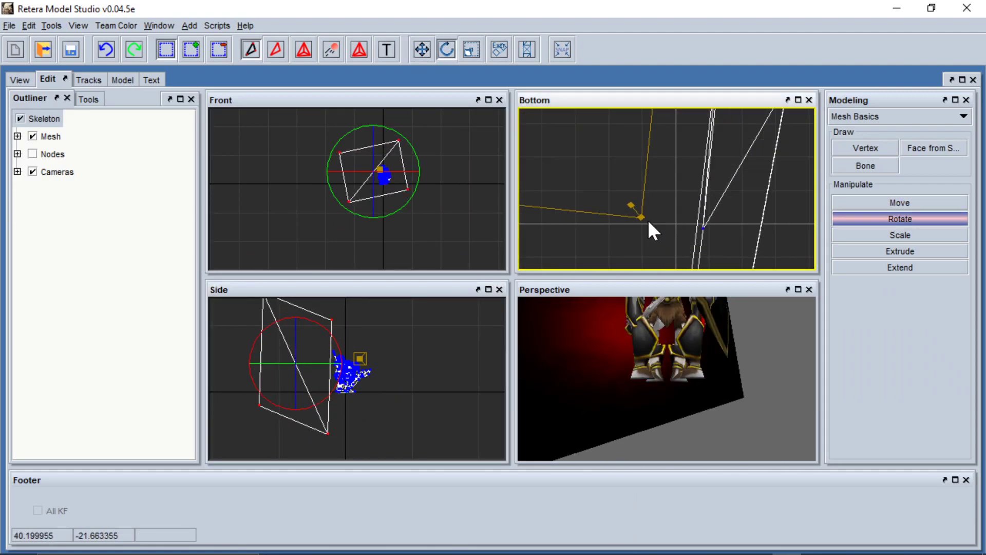
pyautogui.scroll(-7, 648, 219)
pyautogui.scroll(-4, 653, 219)
pyautogui.moveTo(677, 212); pyautogui.dragTo(683, 179, button='middle')
pyautogui.moveTo(748, 239); pyautogui.dragTo(748, 146, button='right')
pyautogui.press('w')
pyautogui.moveTo(697, 213); pyautogui.dragTo(733, 193, button='right')
# Tilt the team glow plane slightly in the Side view, and check the result through Camera01.
pyautogui.press('e')
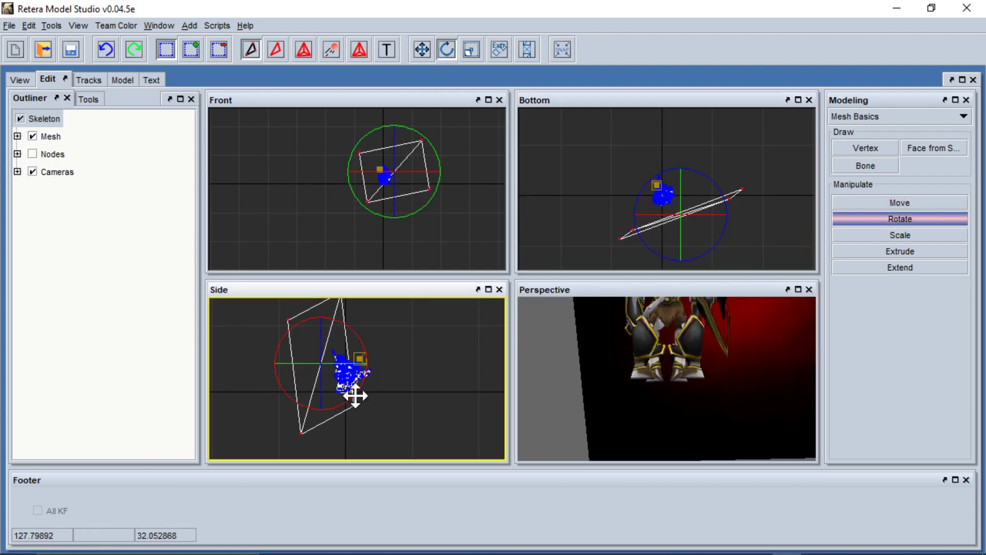
pyautogui.moveTo(471, 376); pyautogui.dragTo(476, 392, button='right')
pyautogui.press('w')
pyautogui.click(20, 79)
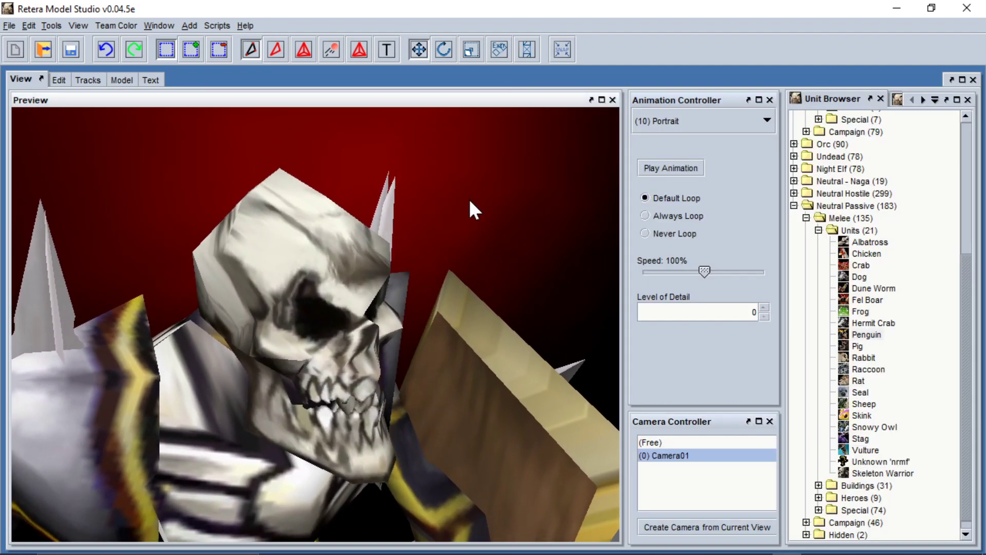
# Lower the team glow plane slightly behind the skeleton, and check the result through Camera01.
pyautogui.click(48, 79)
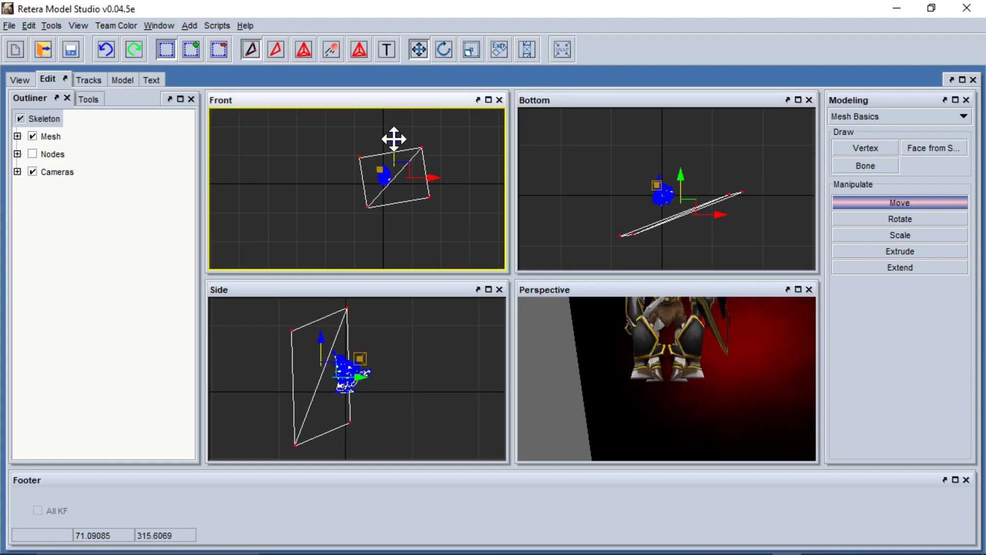
pyautogui.click(20, 80)
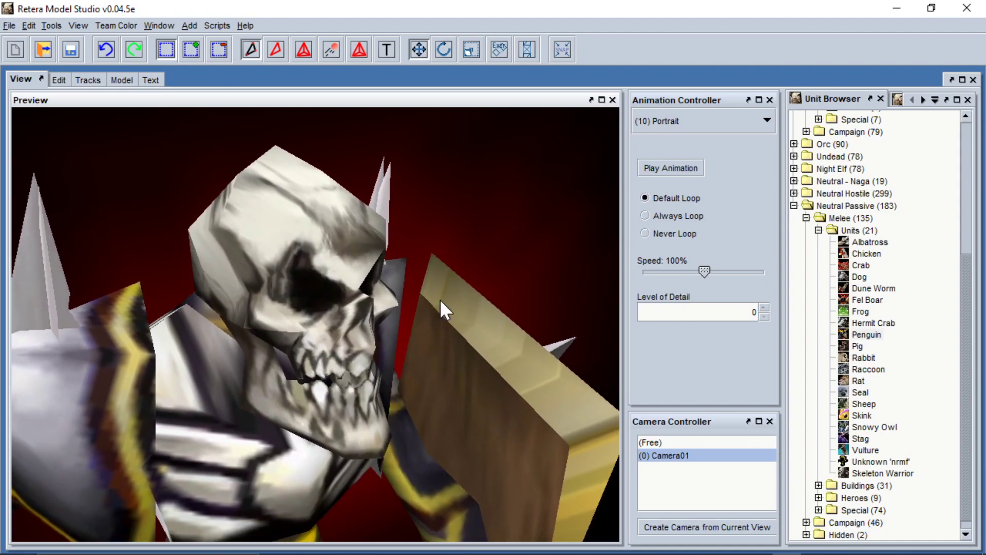
# Examine another animation with the free camera, and return to the Portrait animation through Camera01.
pyautogui.click(759, 442)
pyautogui.click(699, 121)
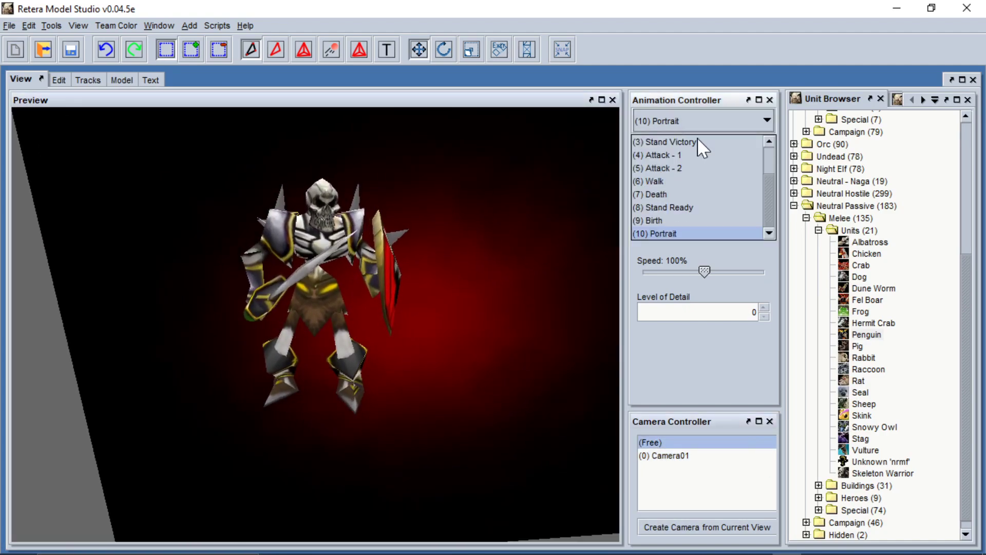
pyautogui.scroll(2, 699, 155)
pyautogui.click(696, 155)
pyautogui.click(686, 123)
pyautogui.scroll(-2, 683, 195)
pyautogui.click(671, 235)
pyautogui.click(668, 456)
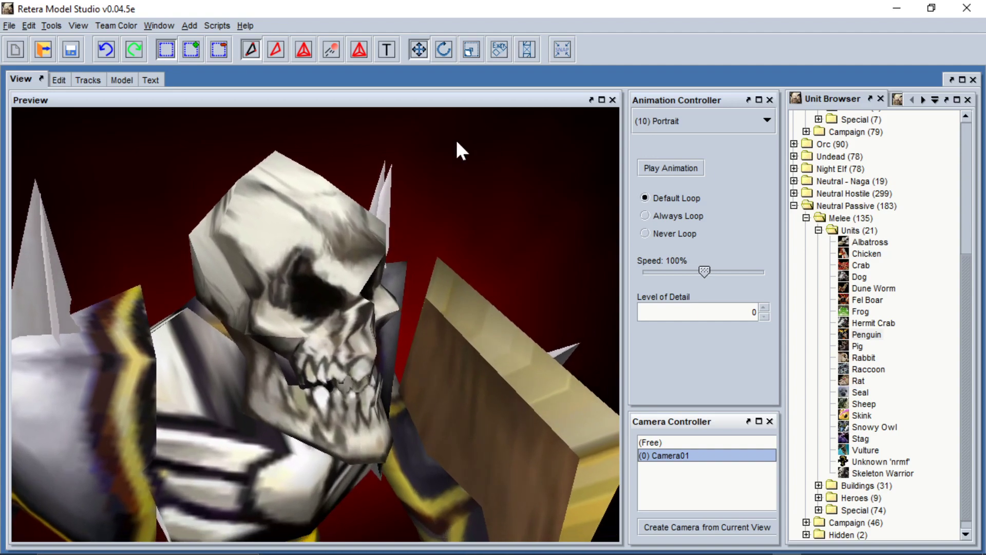
# Return to the model editor and switch it from mesh editing to animation editing mode.
pyautogui.click(61, 80)
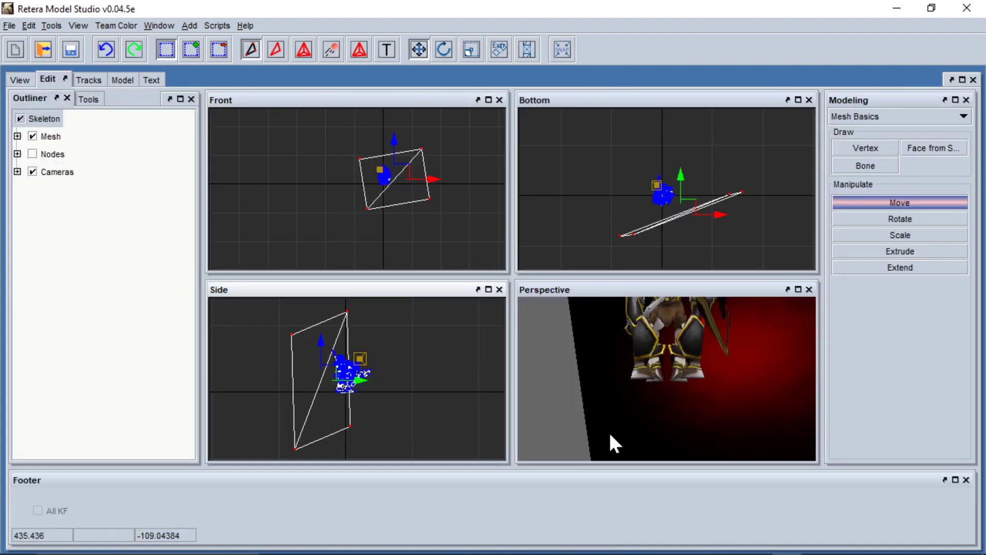
pyautogui.press('f')
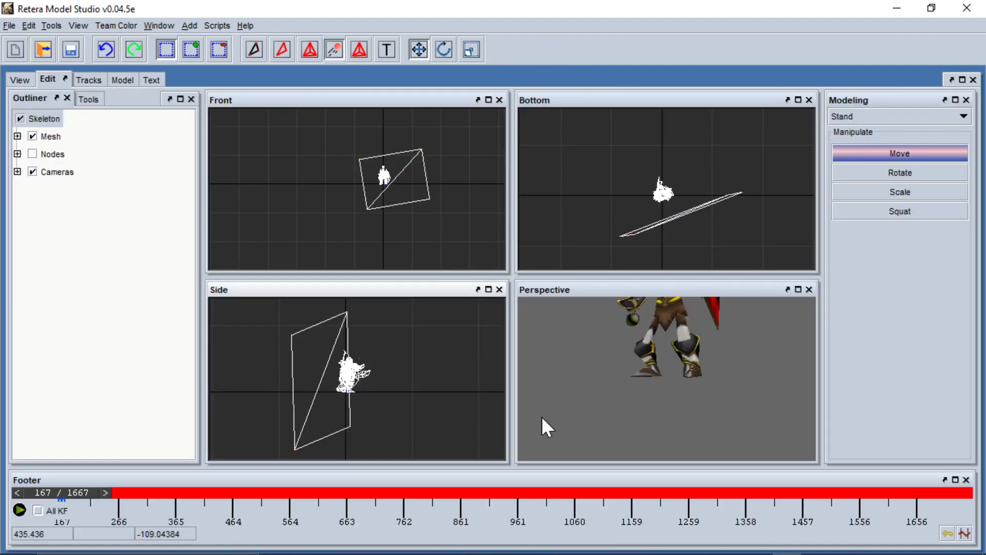
pyautogui.press('Tab')
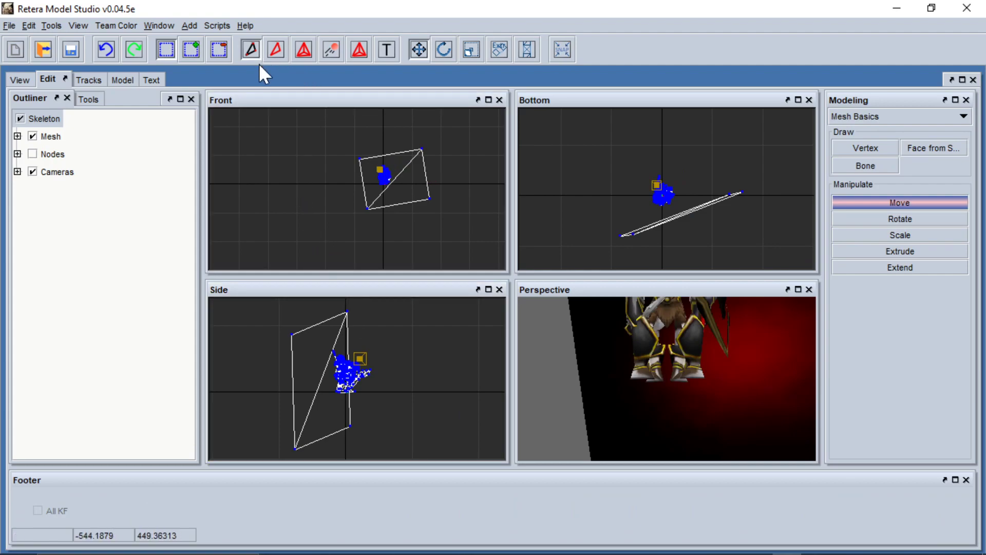
pyautogui.click(280, 49)
pyautogui.click(328, 53)
pyautogui.click(258, 46)
pyautogui.click(277, 46)
pyautogui.click(293, 47)
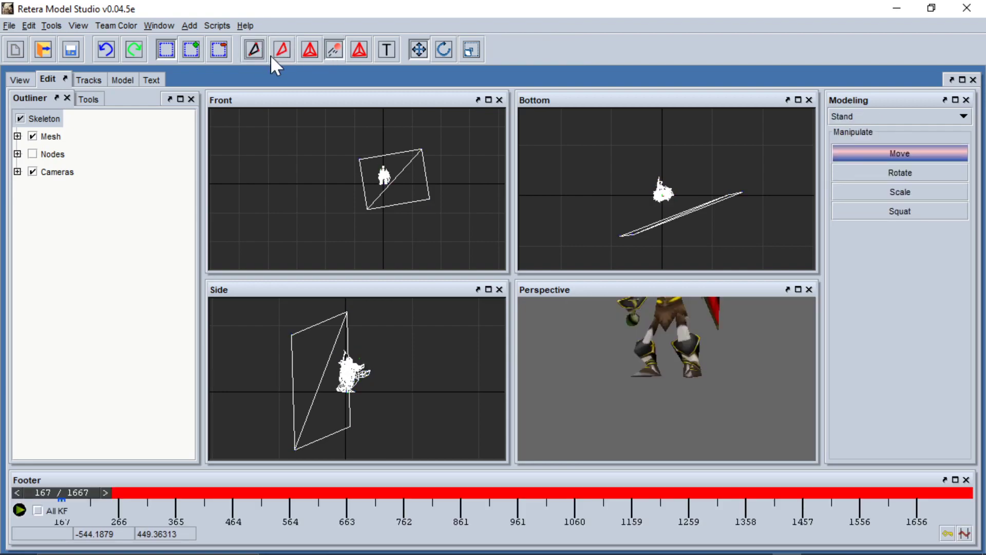
pyautogui.click(304, 49)
pyautogui.click(299, 47)
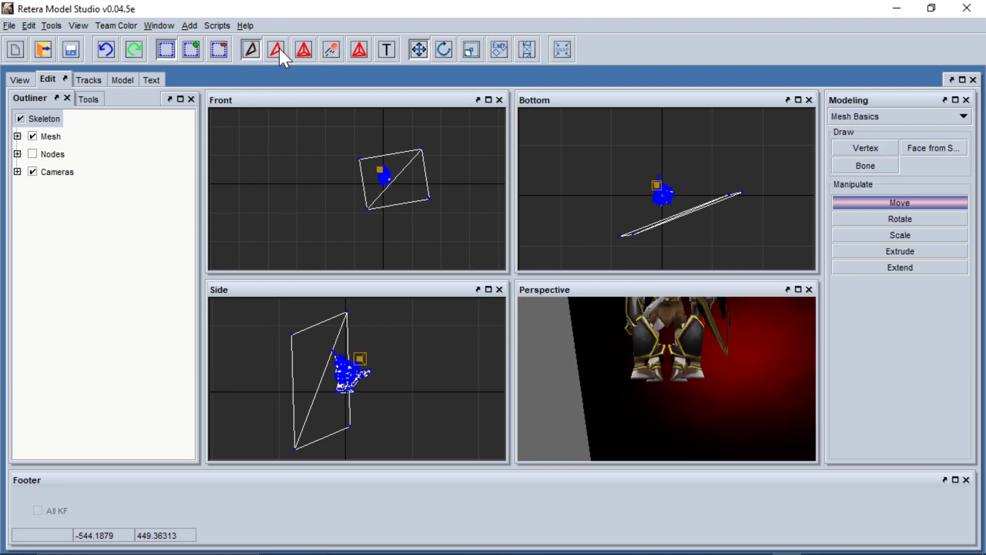
pyautogui.click(331, 48)
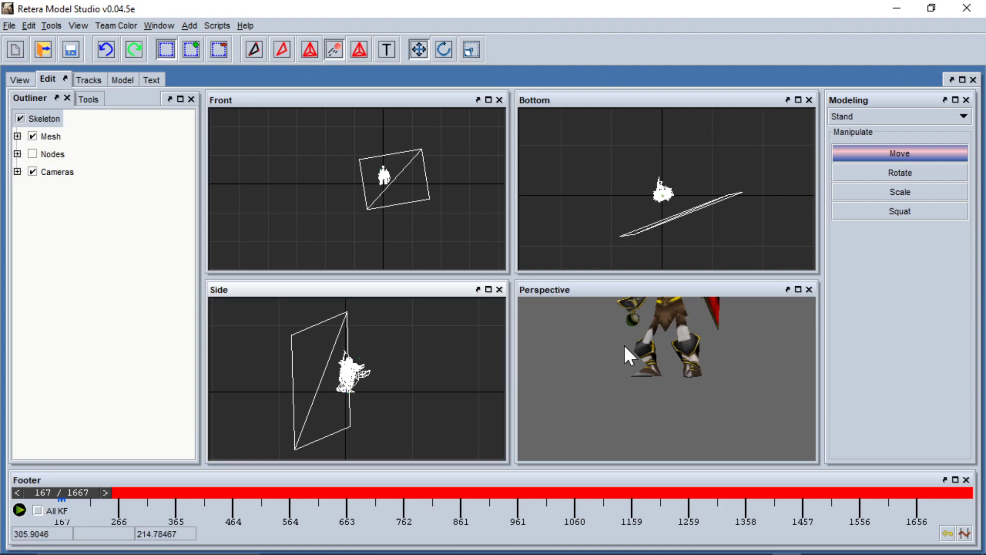
# Duplicate the Portrait animation as "Portrait Talk" and use it as the current time bounds.
pyautogui.scroll(-3, 626, 344)
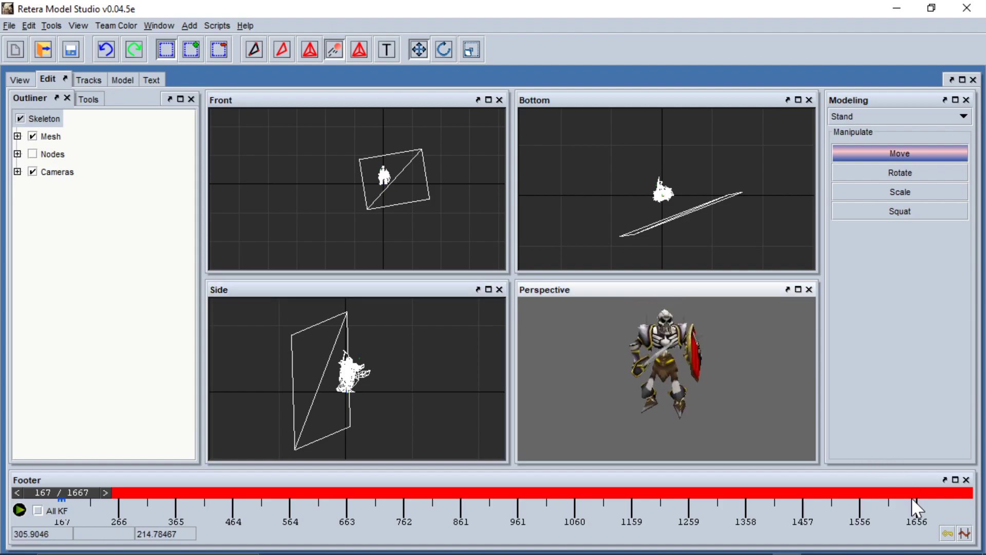
pyautogui.click(965, 534)
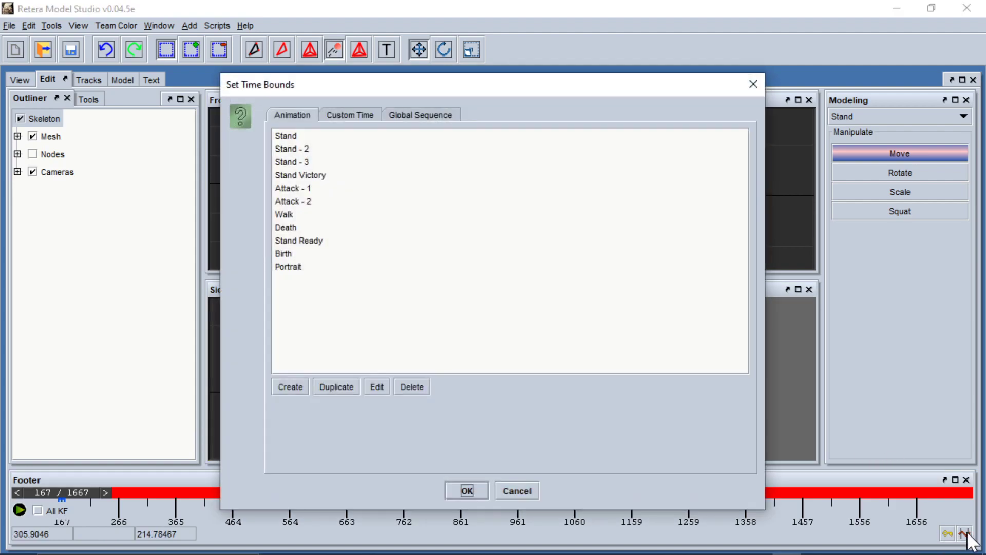
pyautogui.click(389, 267)
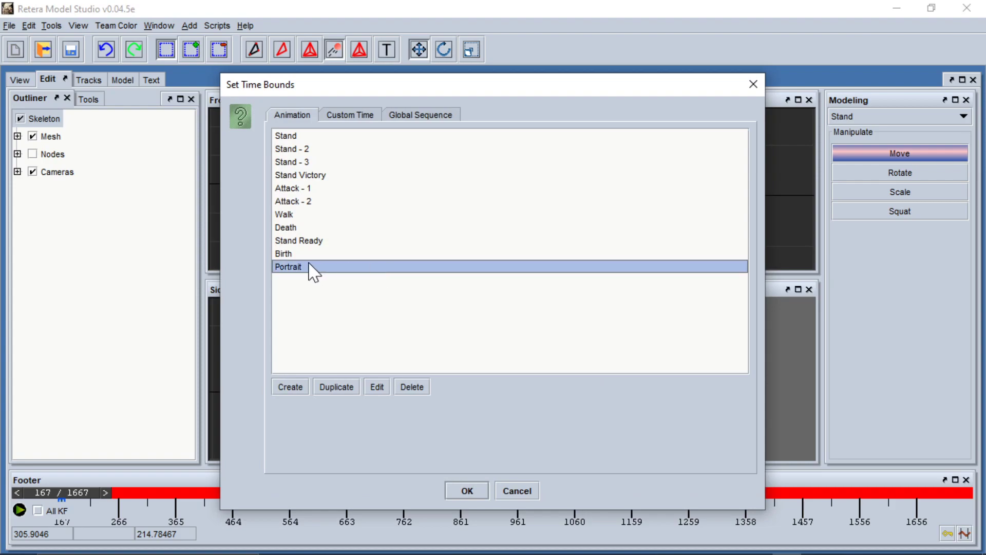
pyautogui.click(337, 387)
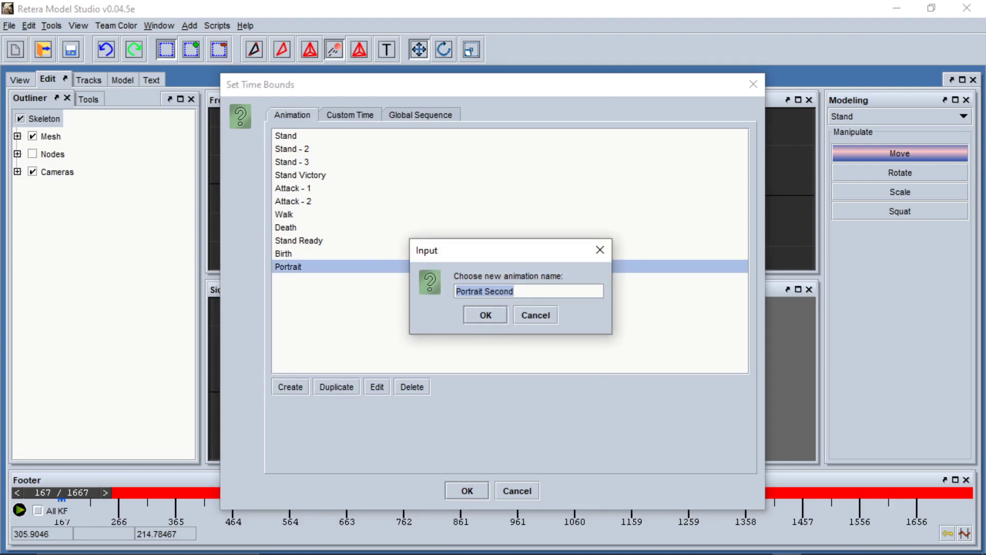
pyautogui.click(483, 291)
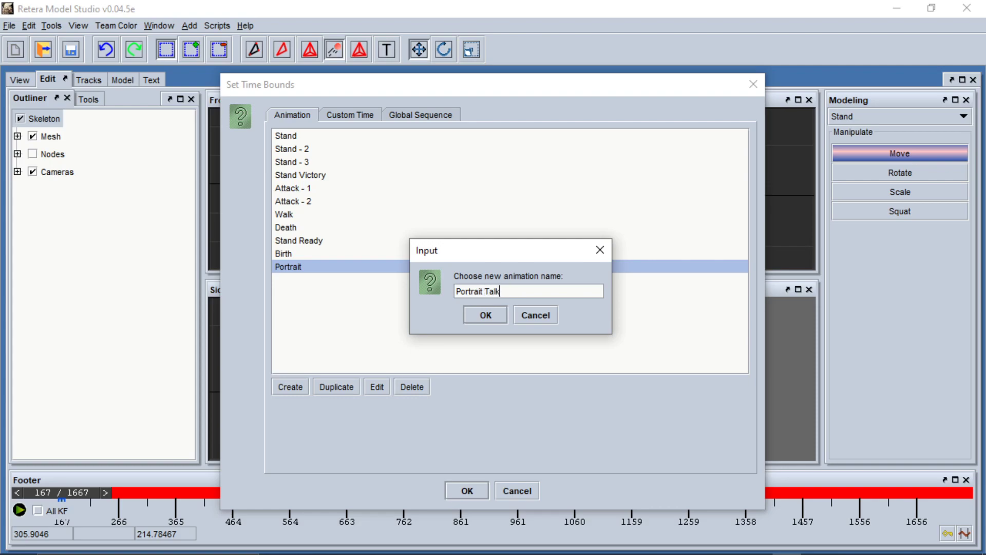
pyautogui.click(466, 322)
pyautogui.click(465, 491)
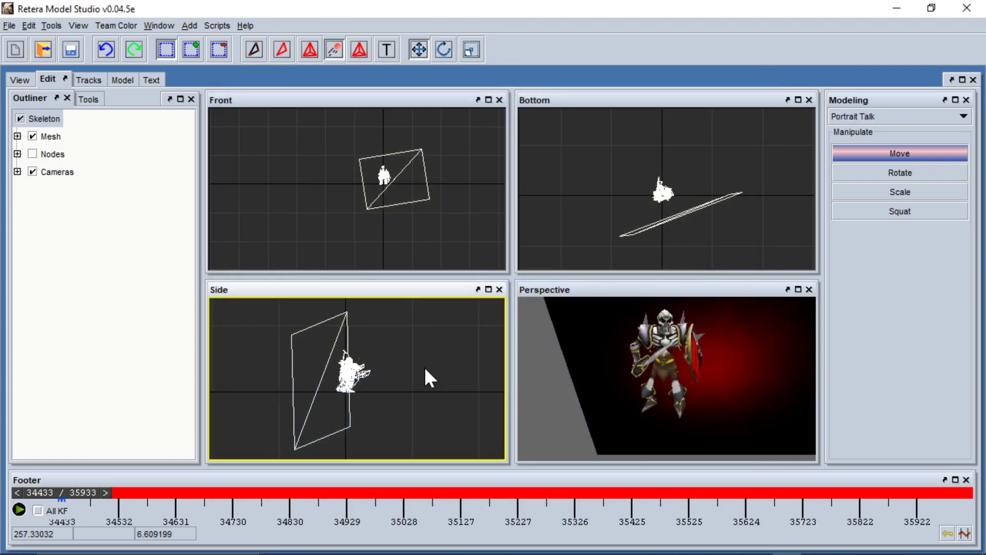
# Preview the Portrait Talk animation through Camera01.
pyautogui.click(20, 80)
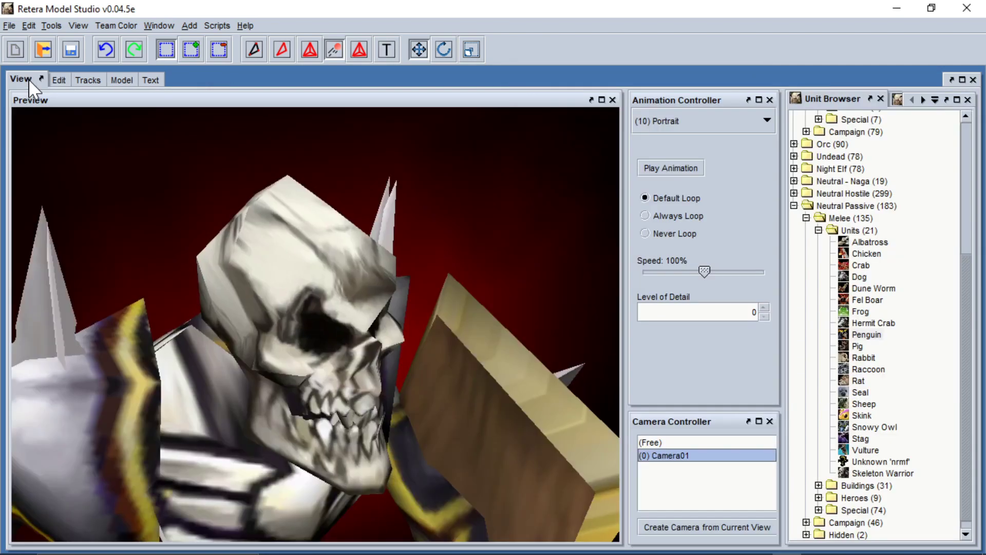
pyautogui.click(694, 122)
pyautogui.scroll(-1, 677, 230)
pyautogui.click(679, 229)
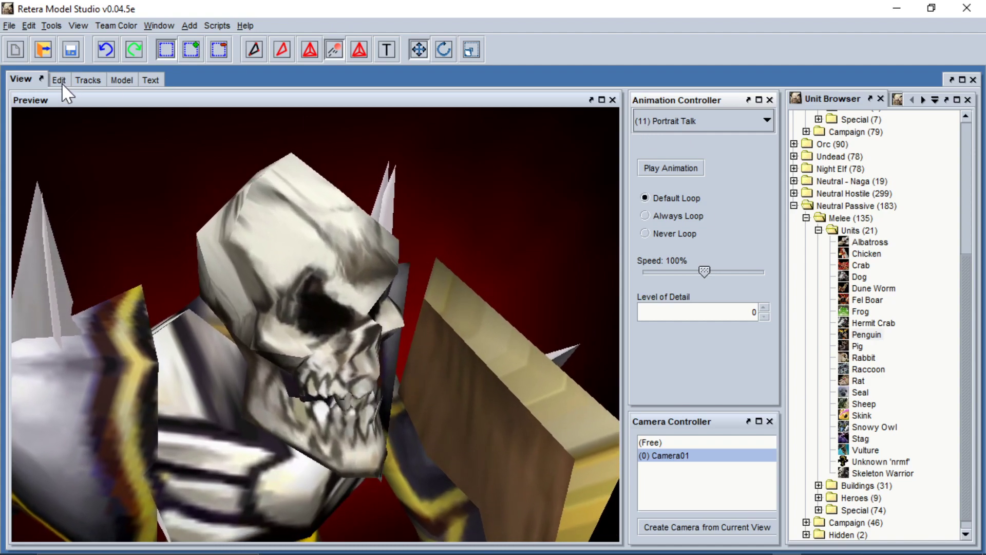
# Expand the node hierarchy through Bone_Root, Bone_Chest and Bone_Head to list the Head bone's child bones.
pyautogui.click(59, 80)
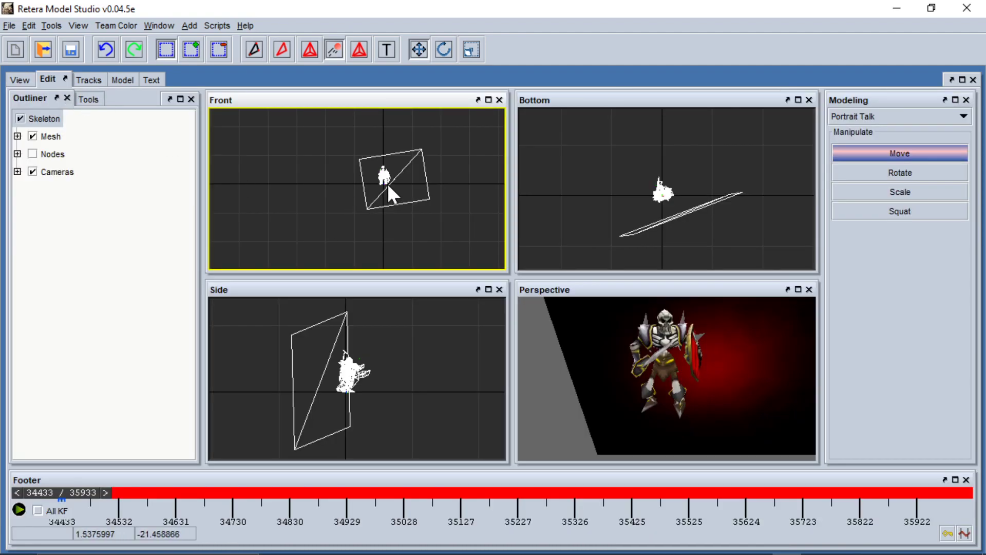
pyautogui.scroll(6, 344, 386)
pyautogui.scroll(3, 340, 372)
pyautogui.click(18, 155)
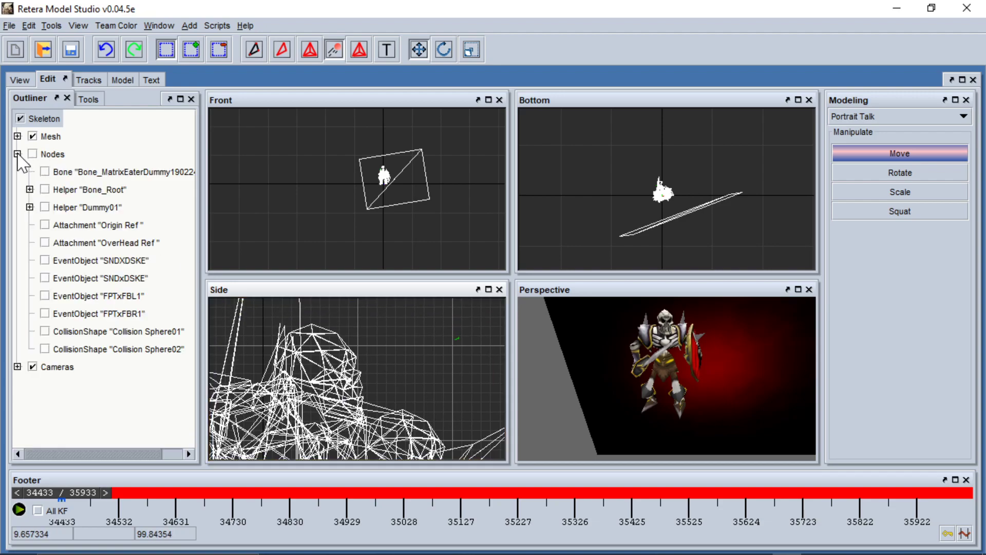
pyautogui.click(30, 190)
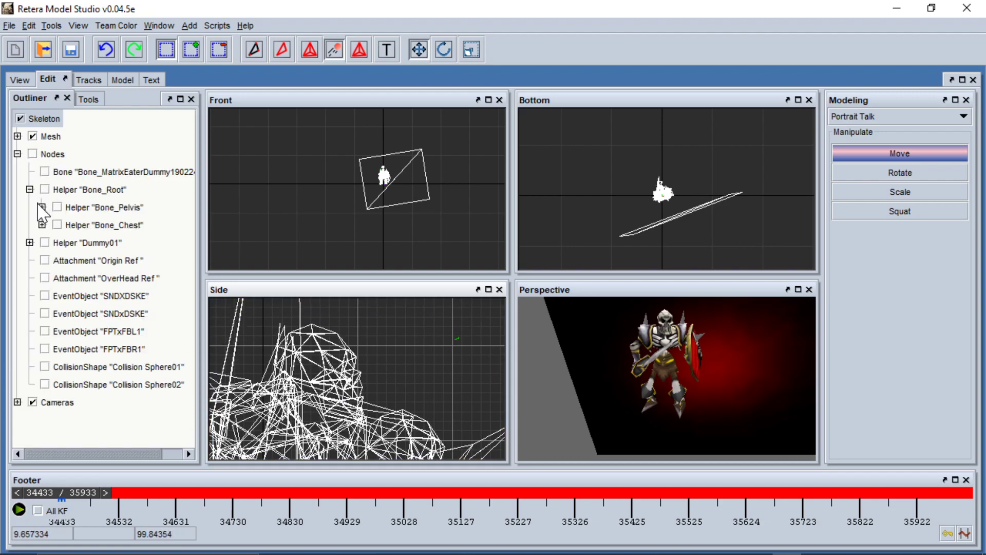
pyautogui.click(42, 224)
pyautogui.click(54, 296)
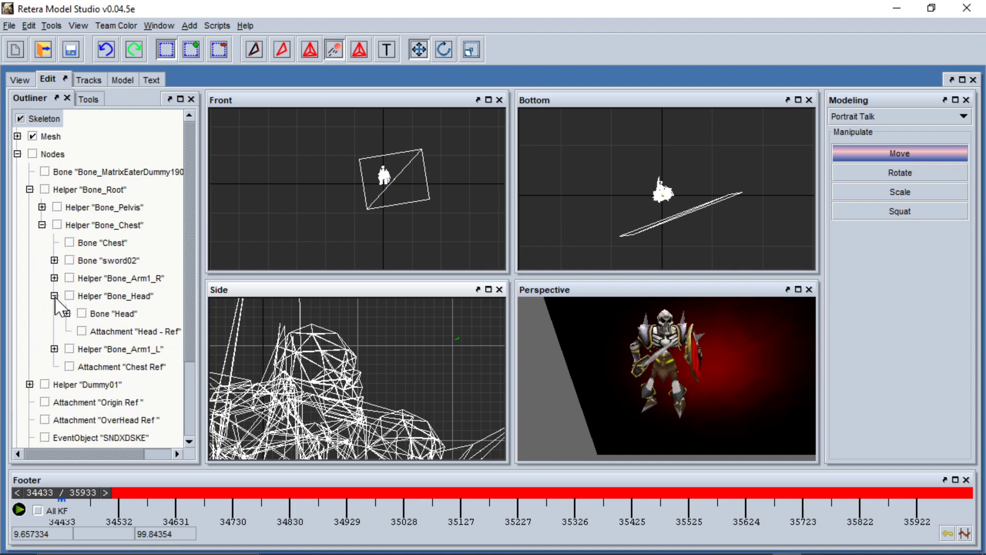
pyautogui.click(67, 314)
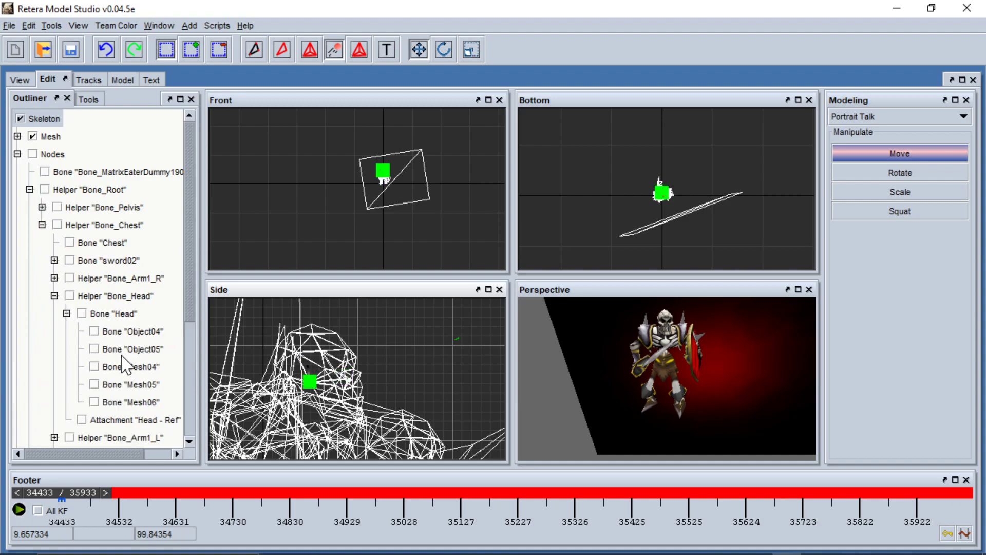
pyautogui.scroll(3, 325, 388)
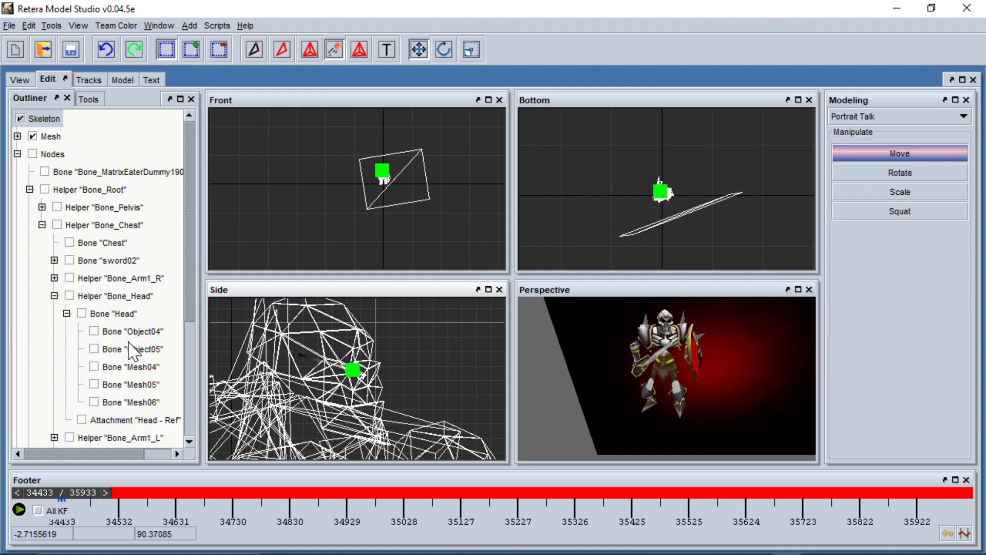
pyautogui.scroll(-2, 392, 413)
# Switch to mesh editing, select a front vertex on the skull's lower face in the Side view, and view its matrices.
pyautogui.press('a')
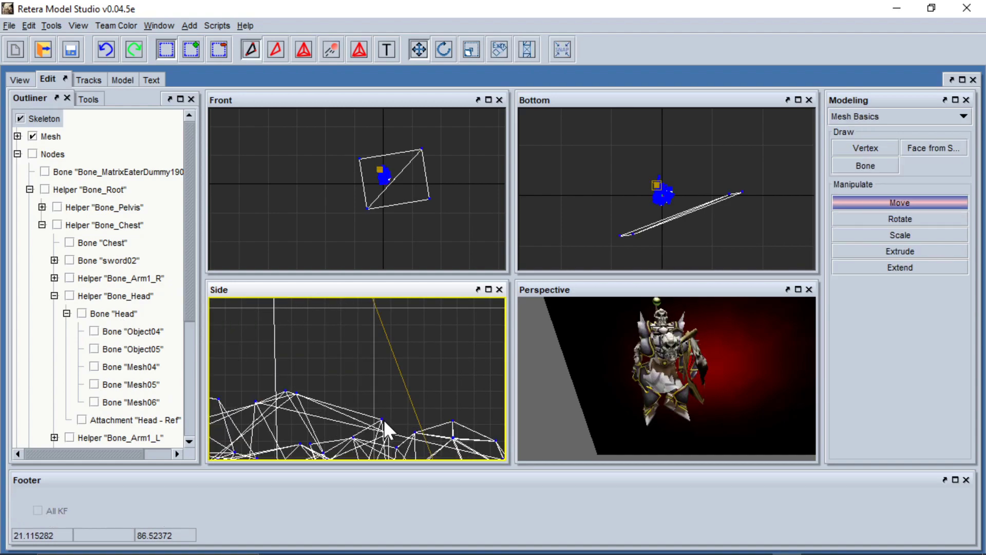
pyautogui.scroll(-6, 390, 413)
pyautogui.scroll(-2, 360, 409)
pyautogui.scroll(5, 326, 407)
pyautogui.scroll(4, 347, 388)
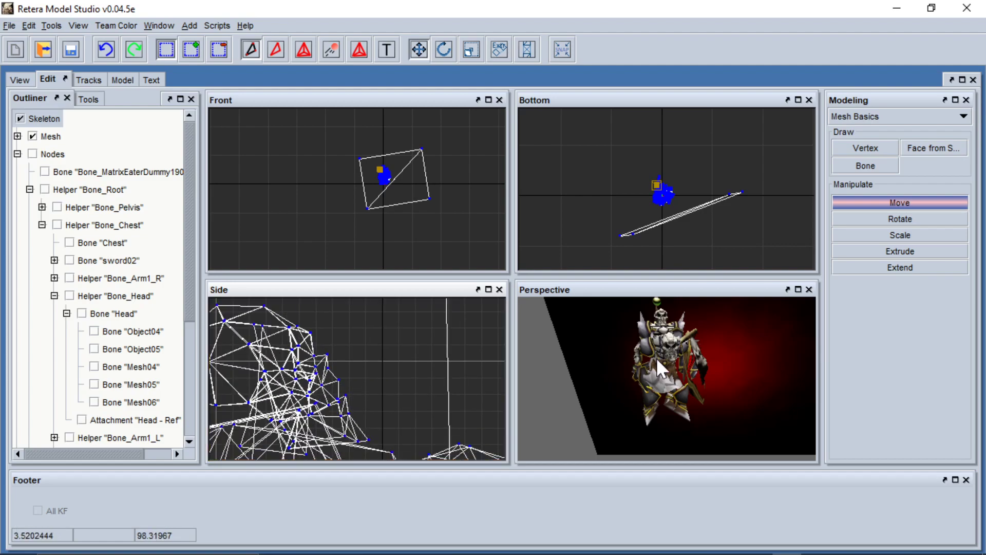
pyautogui.moveTo(657, 357); pyautogui.dragTo(692, 319, button='middle')
pyautogui.scroll(8, 692, 320)
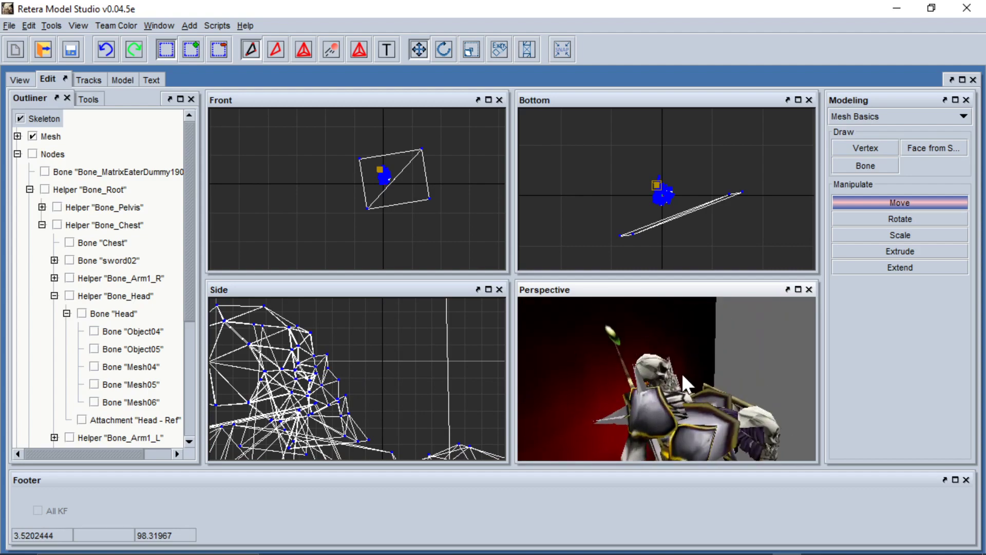
pyautogui.moveTo(692, 371); pyautogui.dragTo(644, 373, button='middle')
pyautogui.scroll(2, 340, 403)
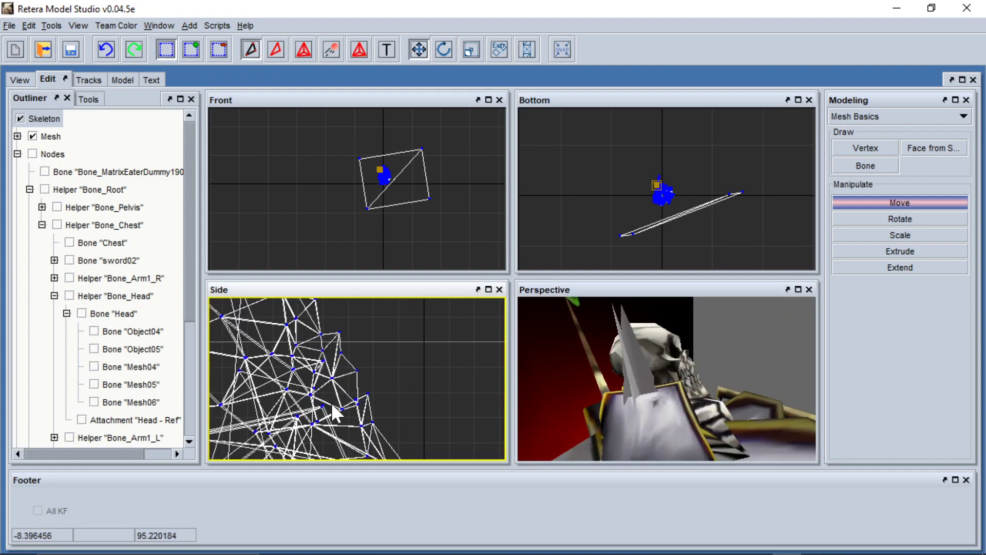
pyautogui.moveTo(380, 401); pyautogui.dragTo(380, 401)
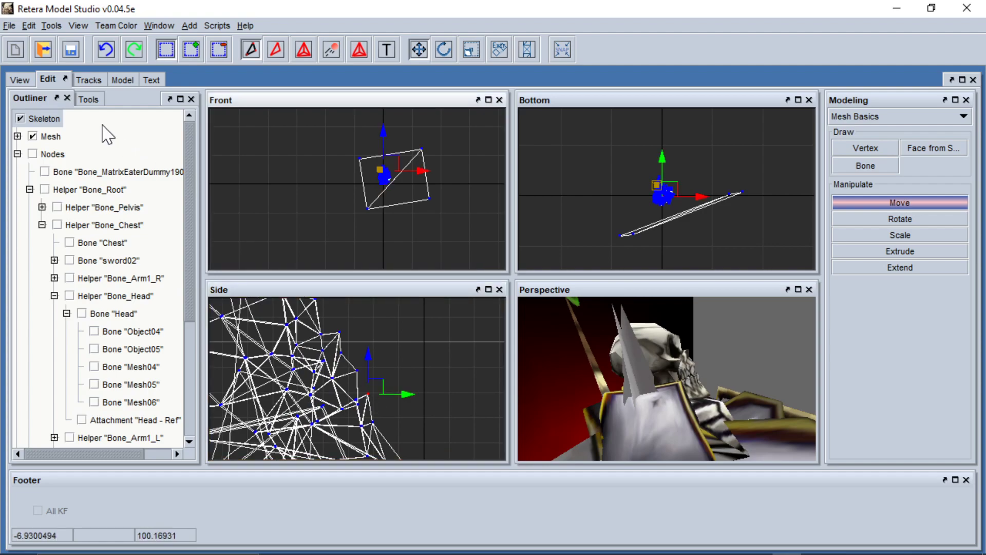
pyautogui.click(59, 30)
pyautogui.click(61, 40)
pyautogui.click(487, 376)
# View the matrices of the selected face vertex just above the previous one.
pyautogui.click(56, 26)
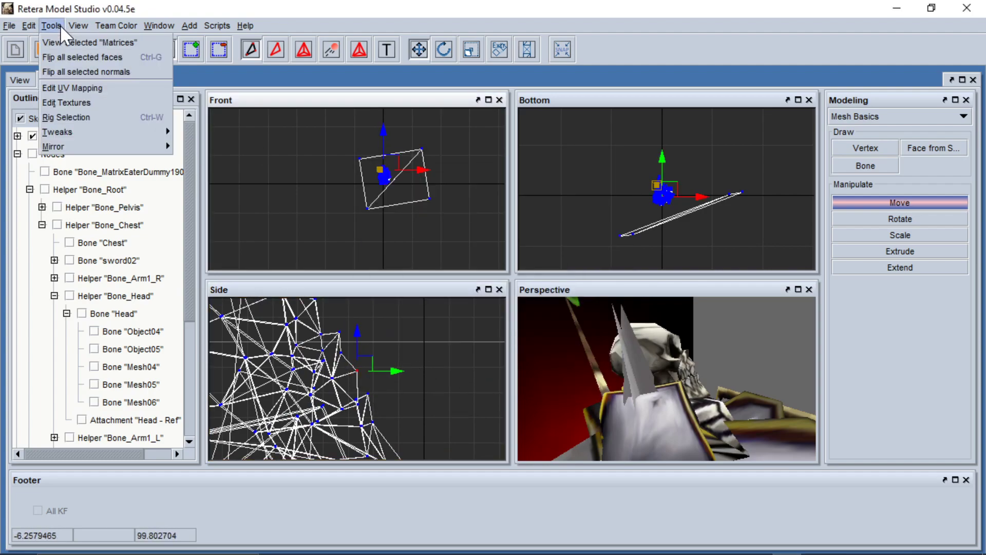
pyautogui.click(61, 40)
pyautogui.click(492, 377)
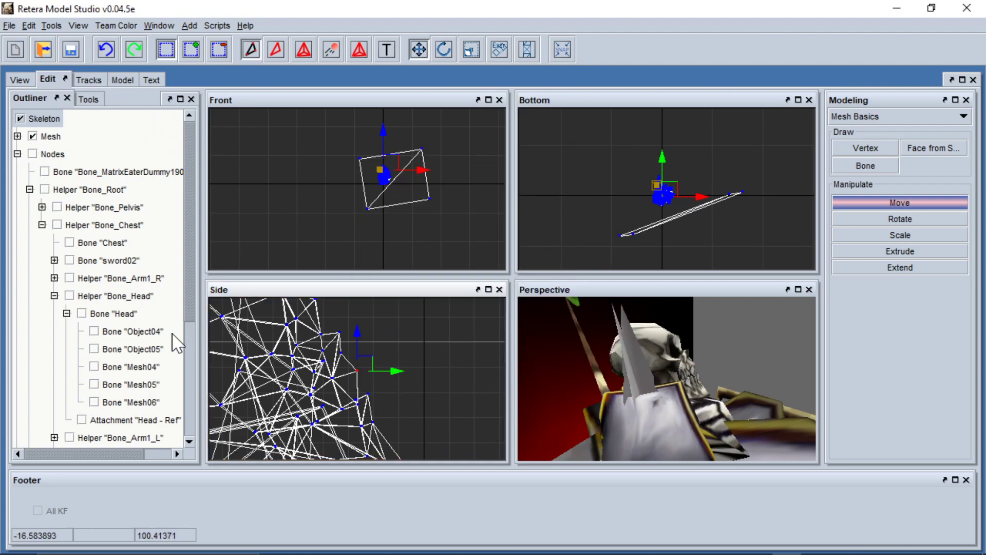
# Make the bone Object05 editable and select it in the Side view.
pyautogui.click(143, 352)
pyautogui.scroll(-3, 351, 364)
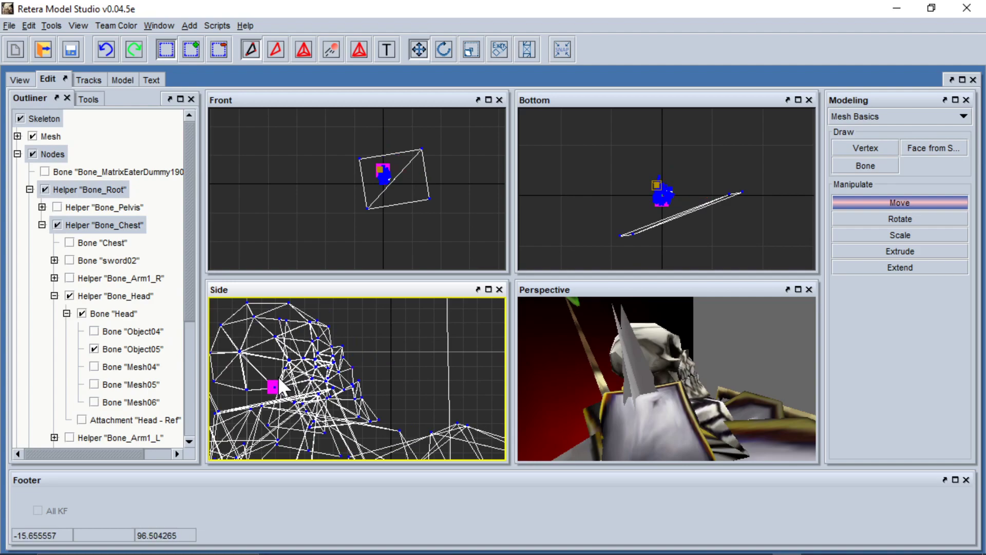
pyautogui.scroll(-2, 380, 347)
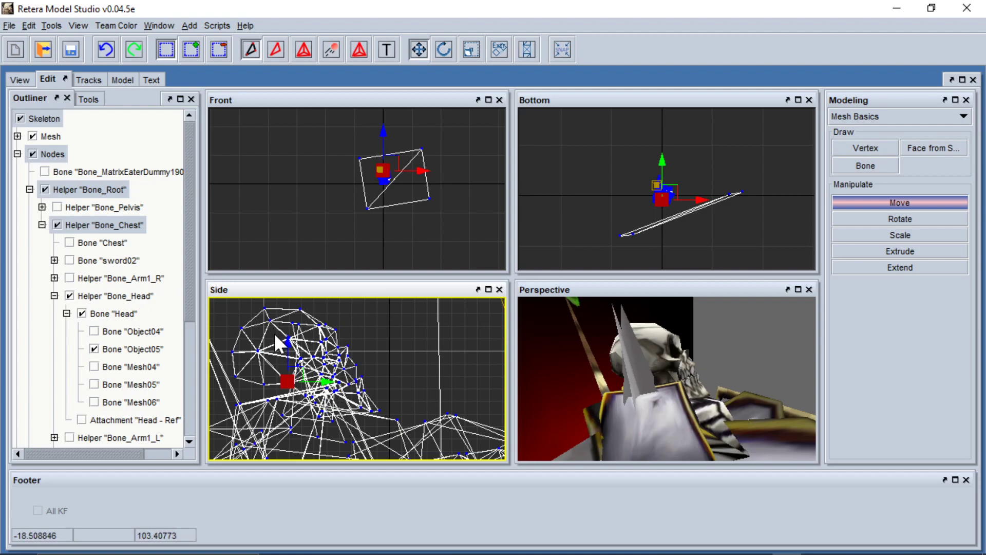
# Switch to animation editing with the Object05 bone selected, and set the time bounds to Portrait Talk.
pyautogui.press('f')
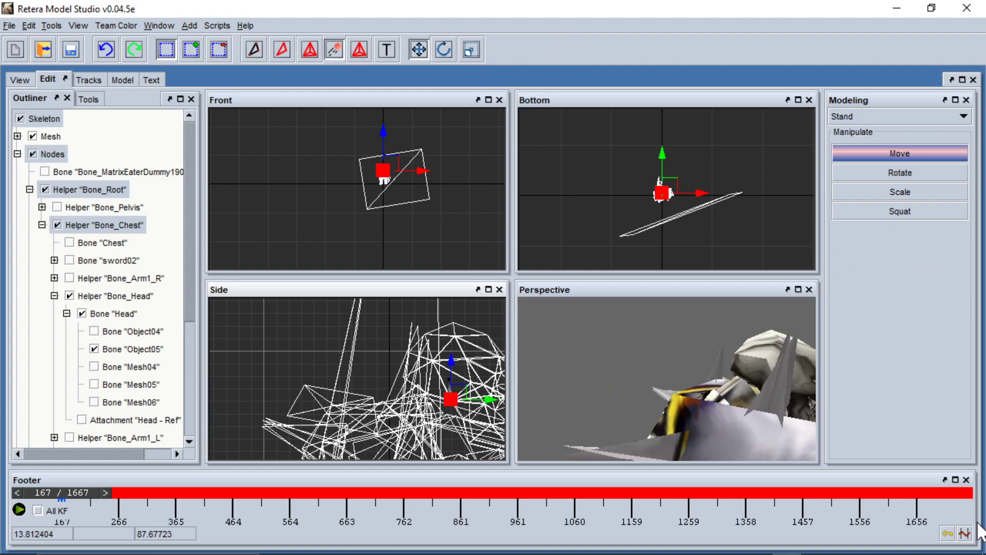
pyautogui.click(965, 535)
pyautogui.click(329, 326)
pyautogui.click(459, 489)
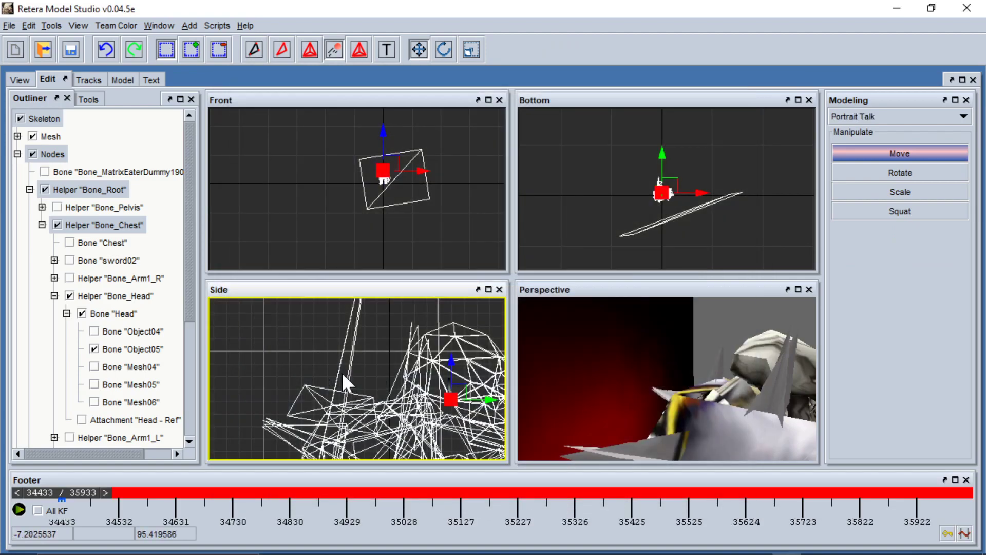
# Make only the bone Object05 editable among the nodes and select it in the Side view.
pyautogui.click(328, 362)
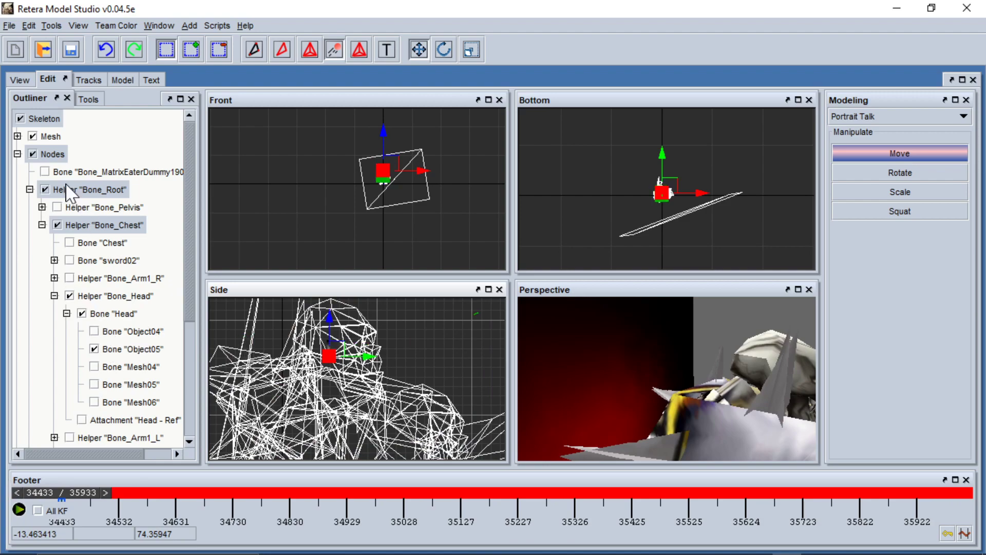
pyautogui.click(48, 156)
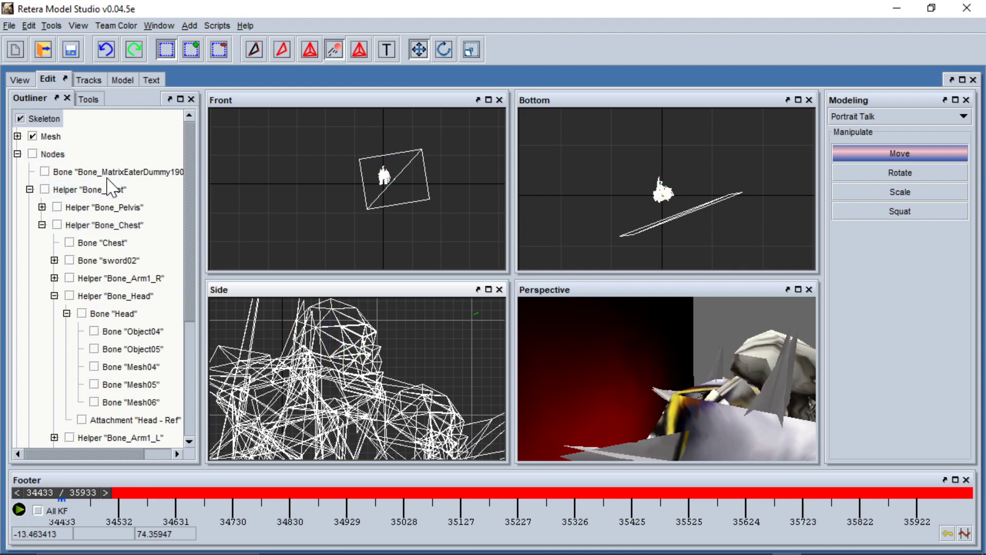
pyautogui.click(117, 353)
pyautogui.click(60, 27)
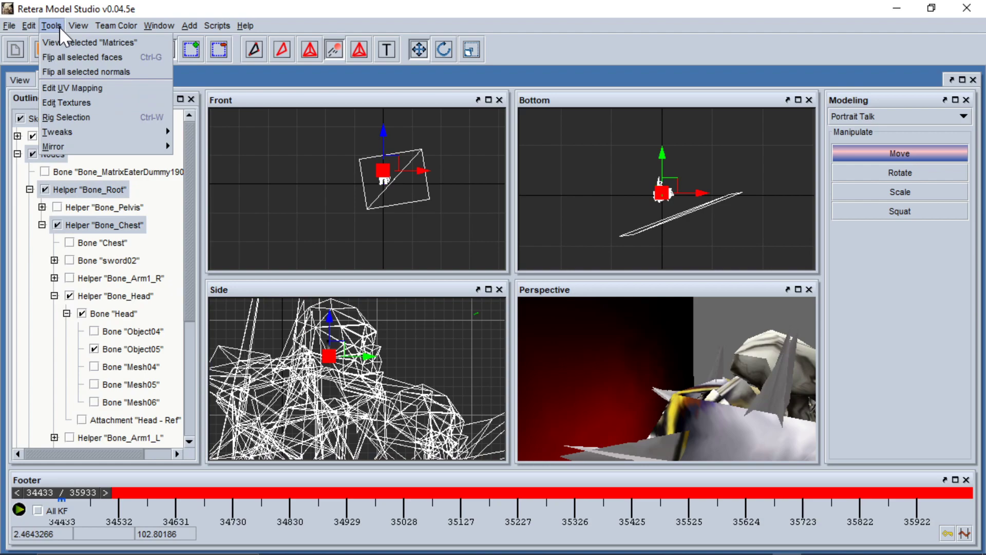
pyautogui.click(375, 388)
pyautogui.scroll(2, 375, 389)
pyautogui.scroll(1, 347, 352)
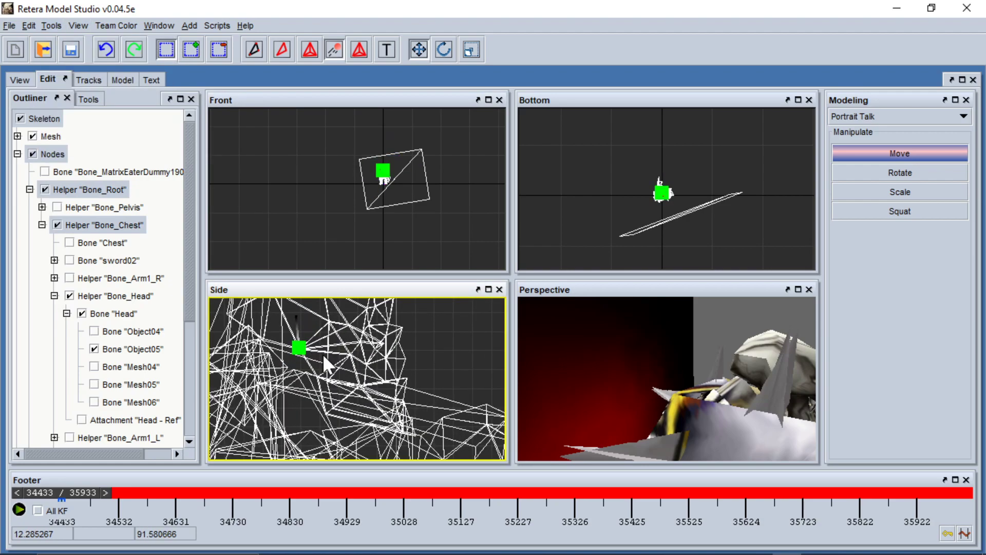
pyautogui.moveTo(272, 333); pyautogui.dragTo(332, 368)
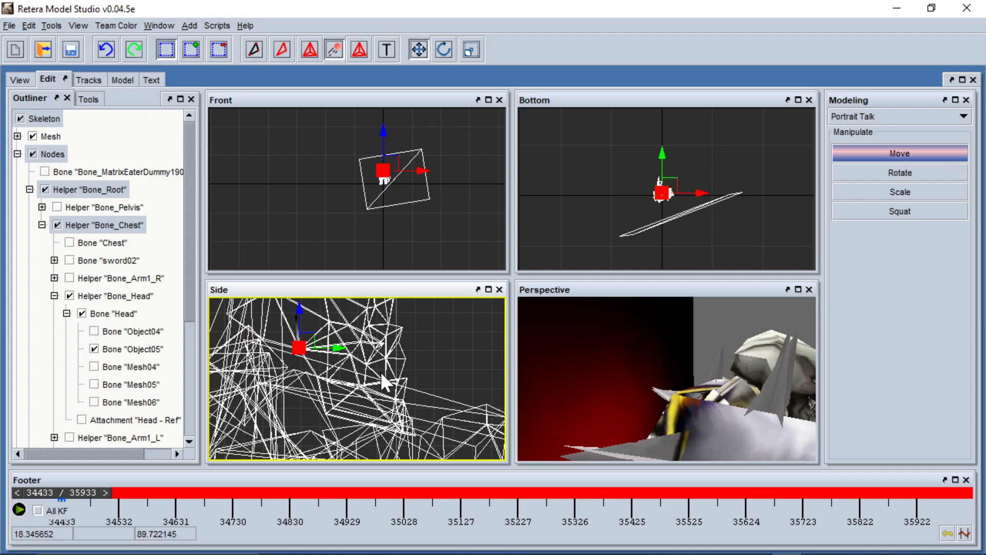
# Try a movement keyframe for Object05 at time 34433, the start of Portrait Talk, and undo it.
pyautogui.moveTo(73, 488); pyautogui.dragTo(4, 488)
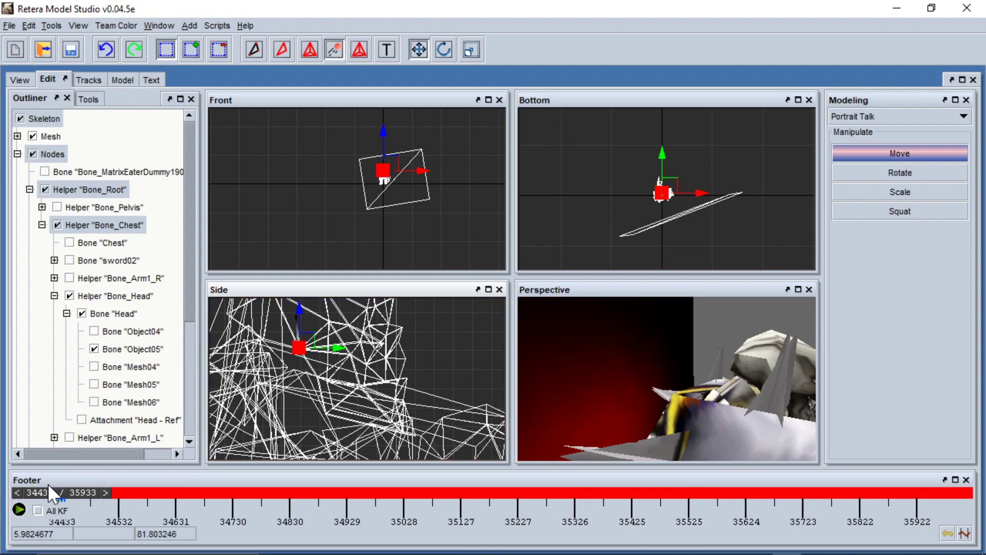
pyautogui.click(947, 536)
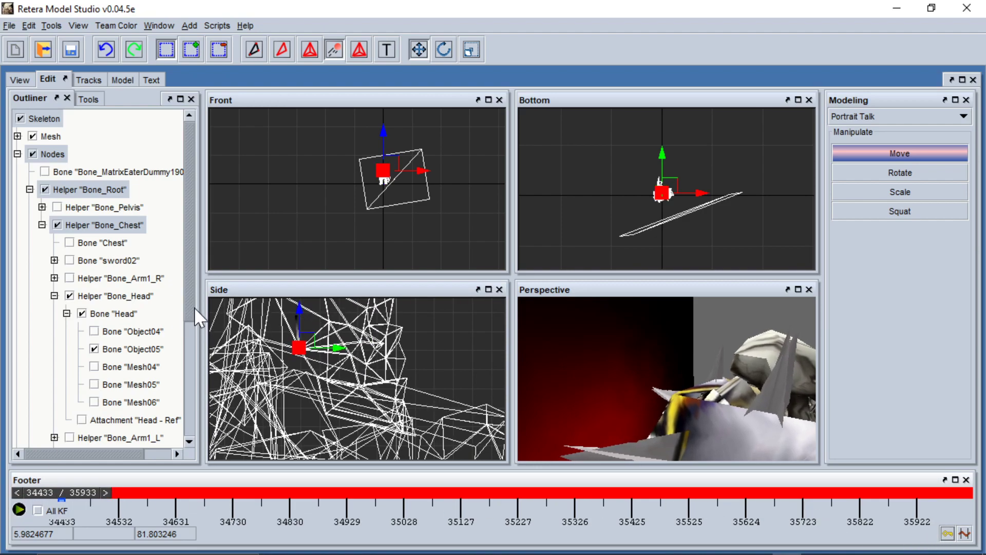
pyautogui.click(108, 492)
pyautogui.click(116, 496)
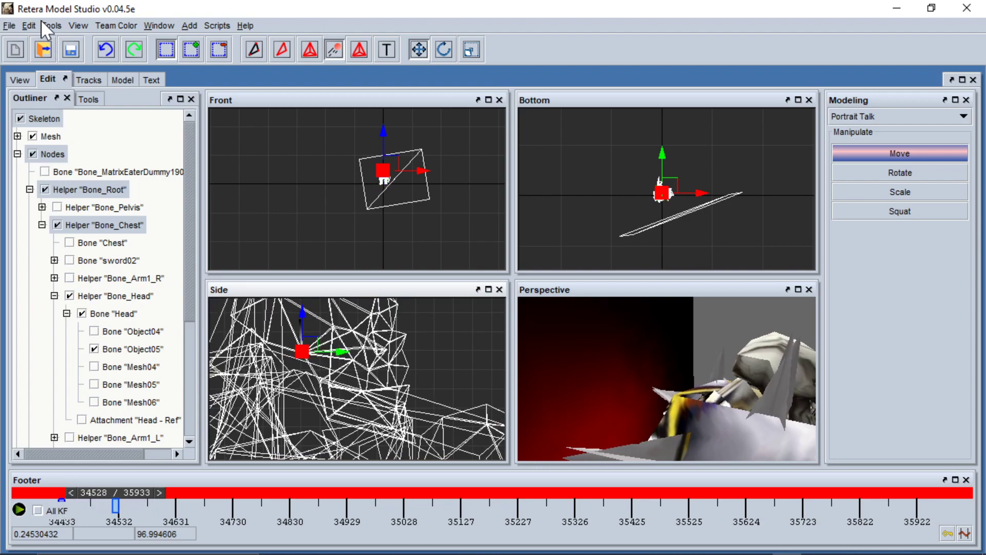
pyautogui.click(28, 23)
pyautogui.click(36, 42)
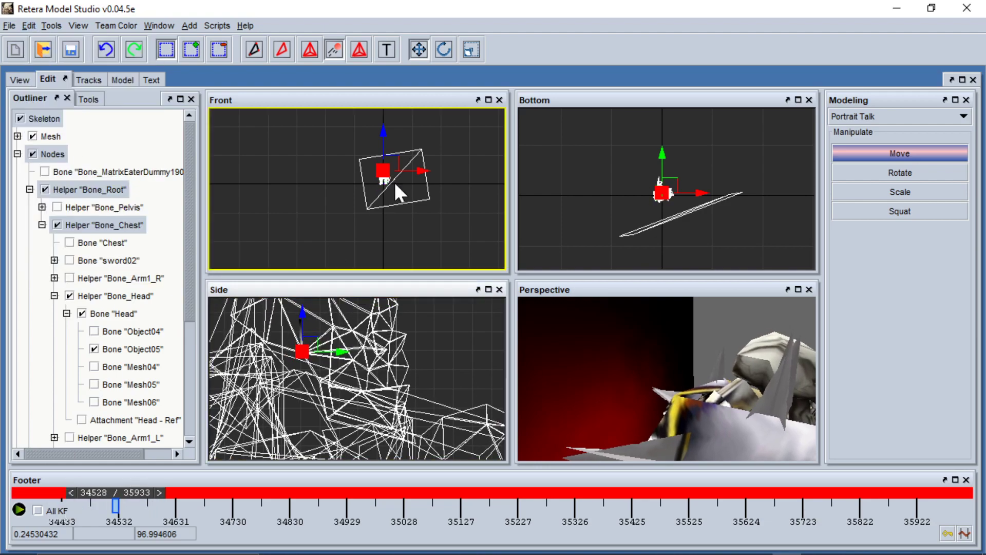
# Keyframe Object05's rotation at the start and end of Portrait Talk, and add rotation keyframes between them that open and close the jaw.
pyautogui.click(444, 50)
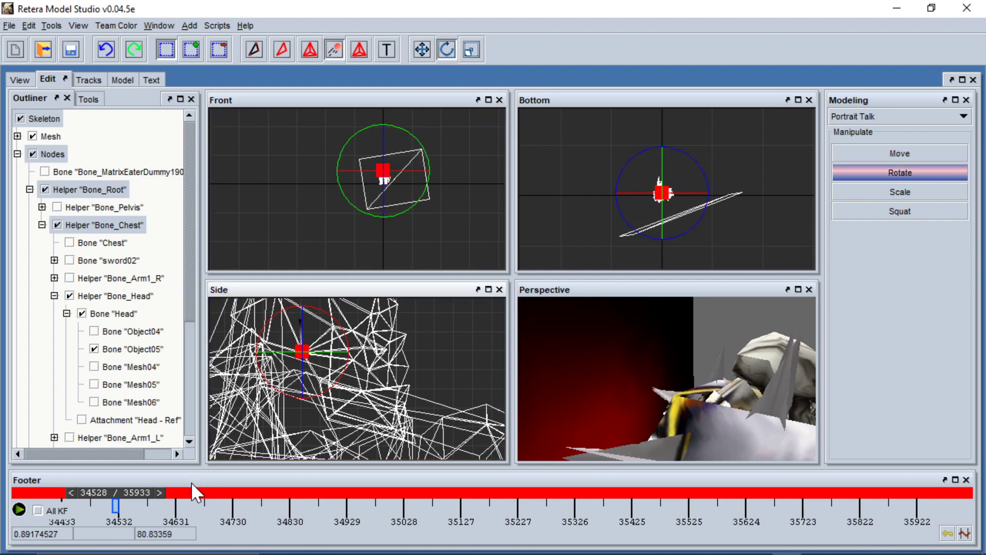
pyautogui.moveTo(128, 491); pyautogui.dragTo(74, 491)
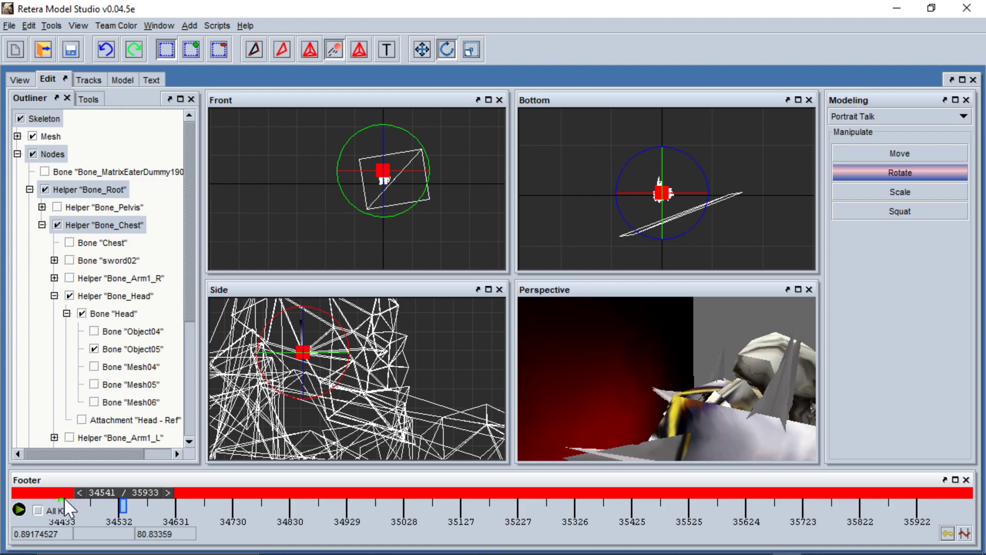
pyautogui.moveTo(62, 496)
pyautogui.mouseDown()
pyautogui.moveTo(979, 490)
pyautogui.moveTo(816, 501)
pyautogui.moveTo(86, 502)
pyautogui.moveTo(48, 511)
pyautogui.moveTo(101, 513)
pyautogui.moveTo(3, 528)
pyautogui.moveTo(985, 524)
pyautogui.mouseUp()
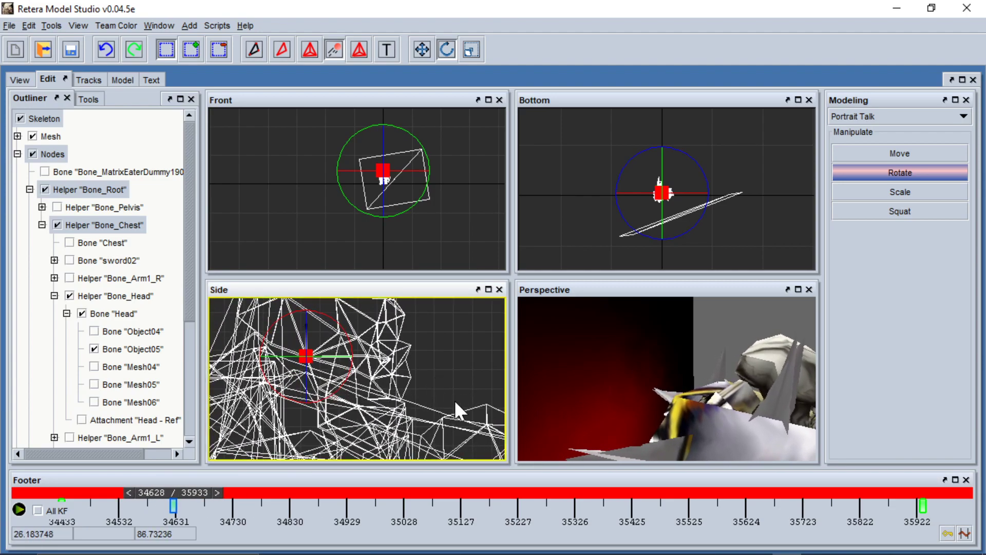
pyautogui.moveTo(174, 495)
pyautogui.mouseDown()
pyautogui.moveTo(156, 494)
pyautogui.moveTo(874, 489)
pyautogui.mouseUp()
pyautogui.click(147, 493)
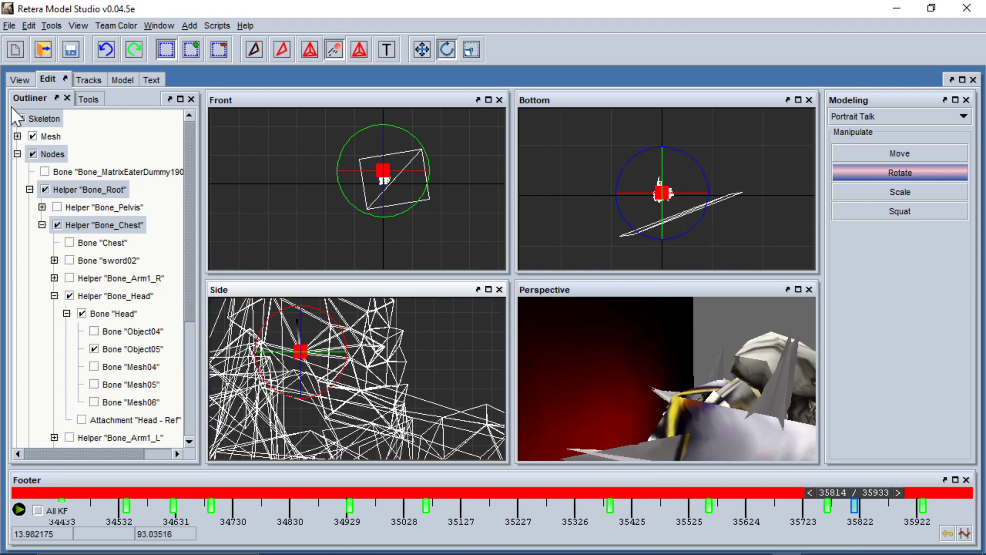
# Preview the Portrait Talk animation on the model and compare its jaw movement with the Portrait animation.
pyautogui.click(19, 80)
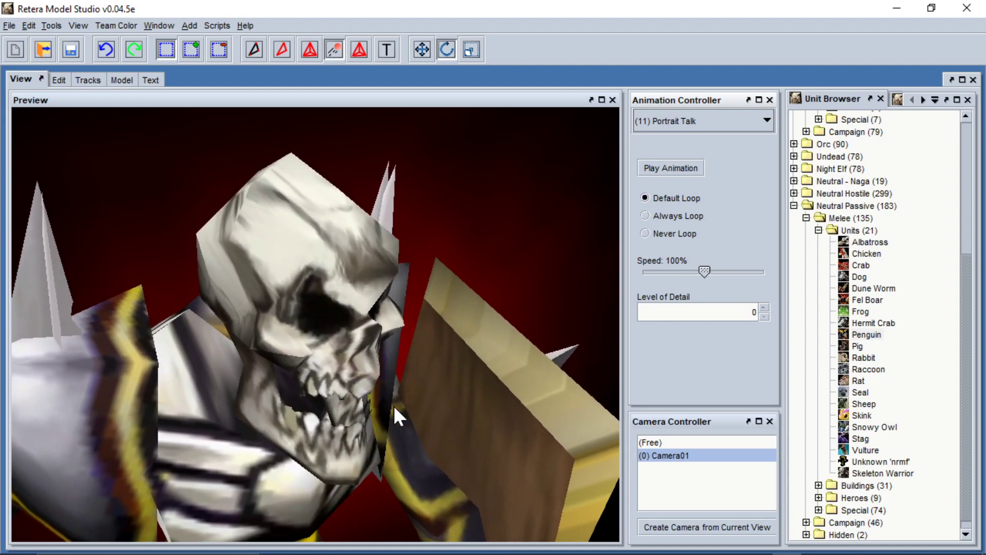
pyautogui.click(705, 124)
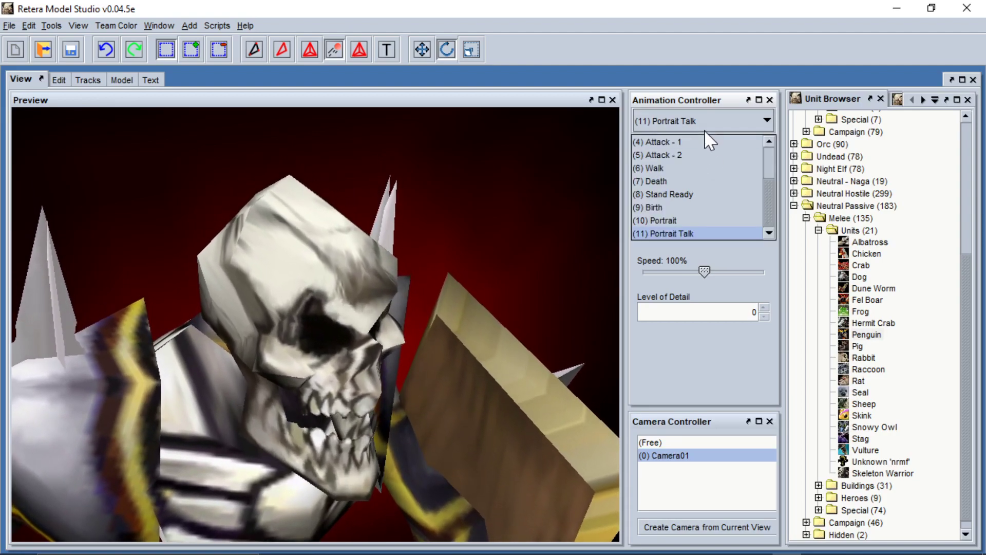
pyautogui.click(677, 221)
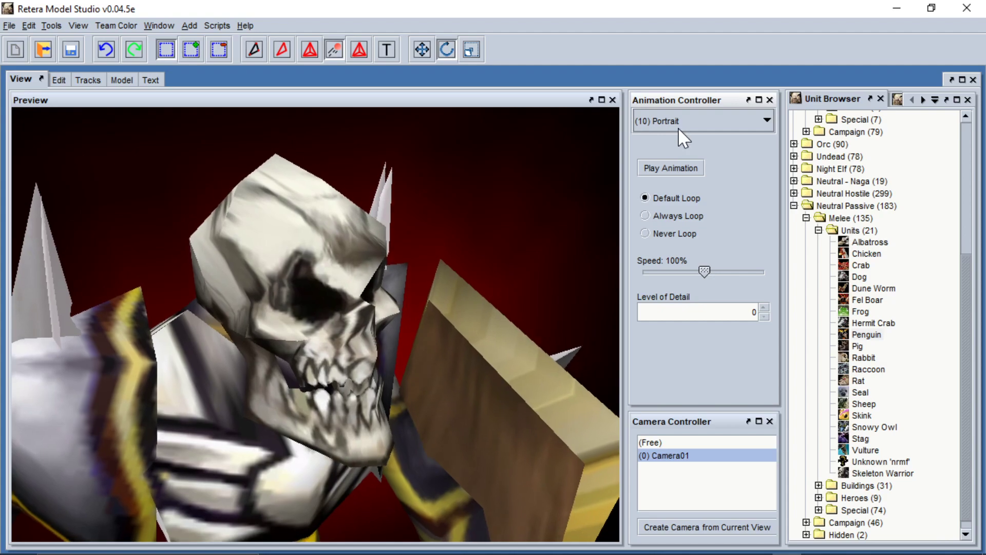
pyautogui.press('Down')
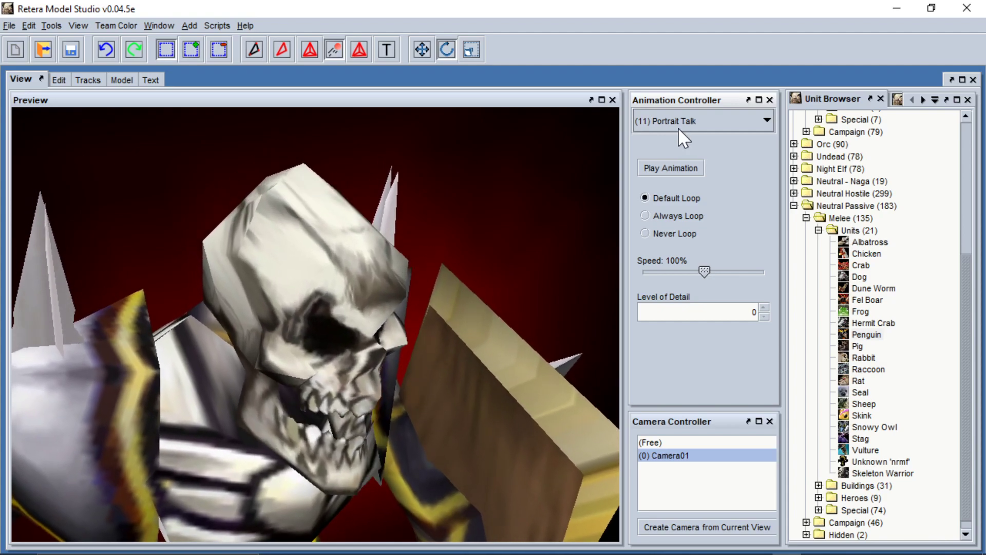
pyautogui.press('Up')
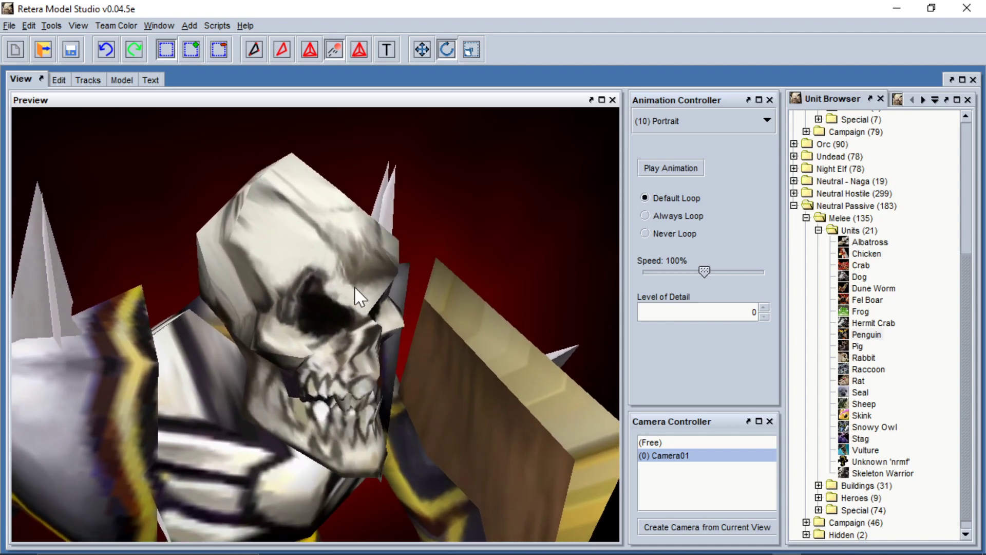
pyautogui.scroll(-1, 689, 121)
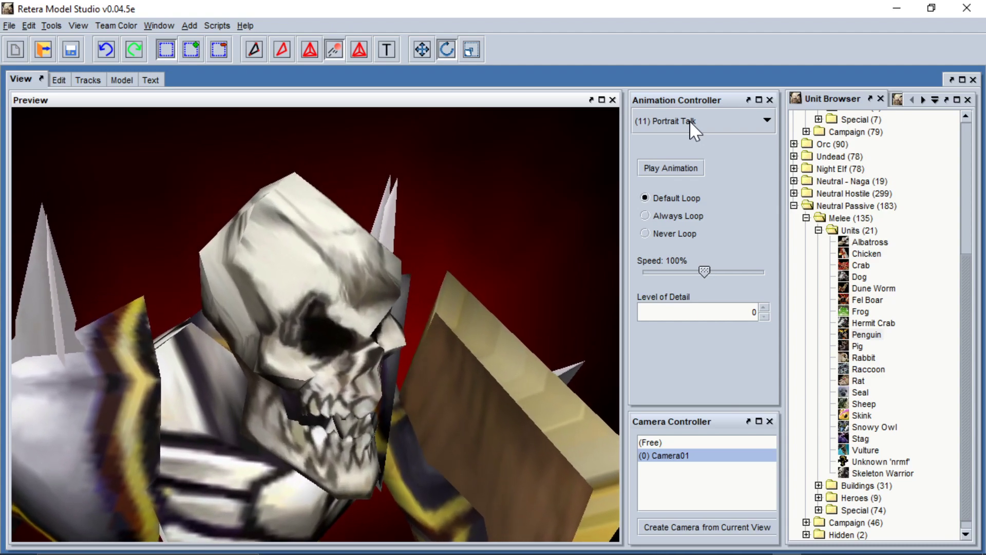
pyautogui.scroll(1, 689, 120)
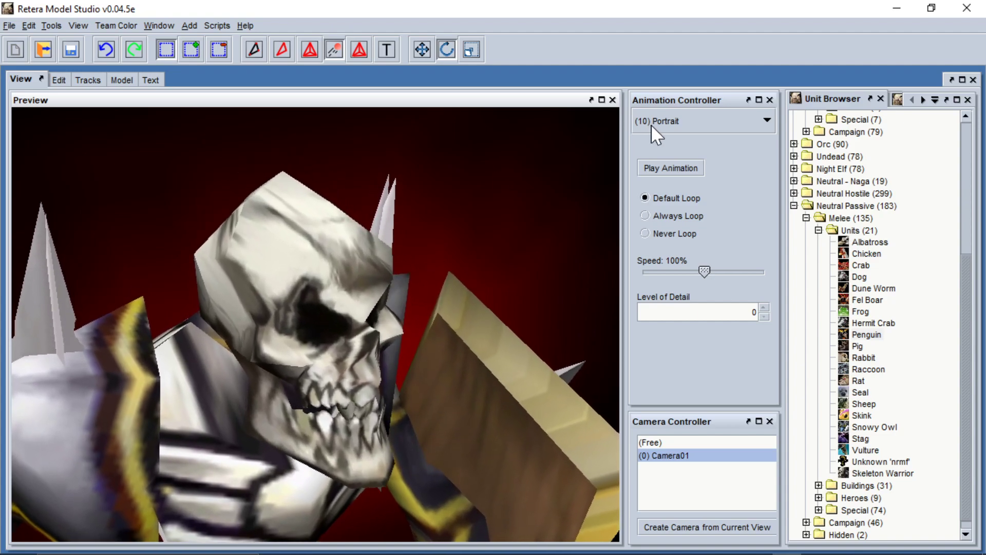
pyautogui.click(719, 125)
pyautogui.click(703, 125)
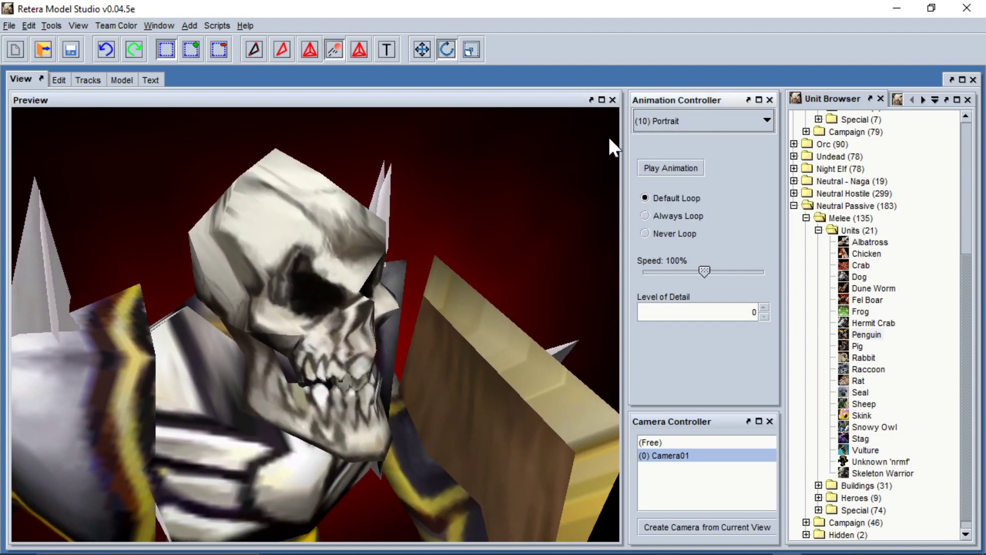